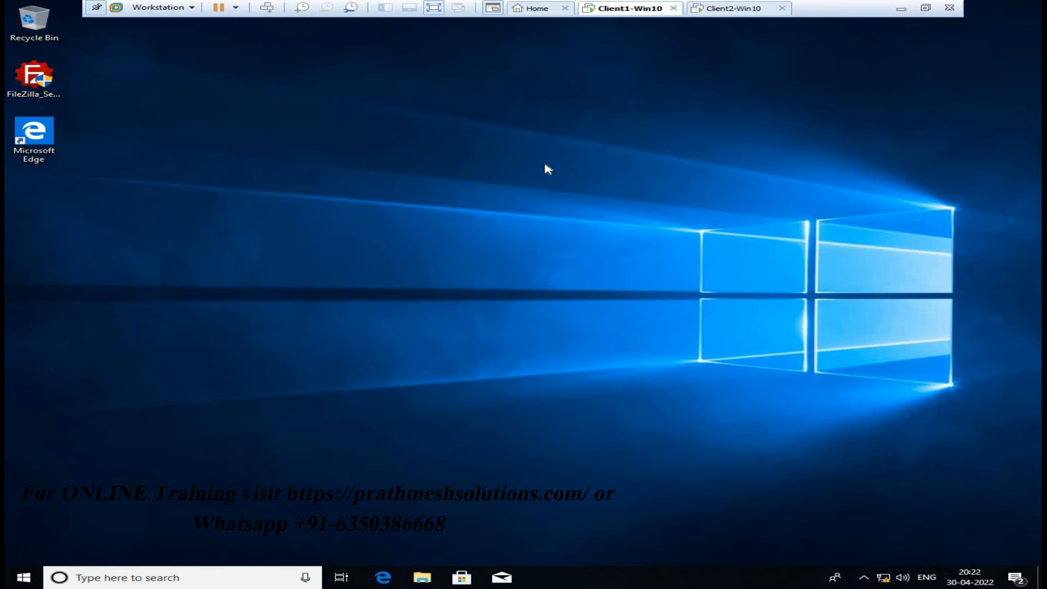
# Run ipconfig in Command Prompt on Client1-Win10, confirming IPv4 address 172.16.0.5
pyautogui.press('super+r')
pyautogui.write('cmd')
pyautogui.press('Return')
pyautogui.write('ipconfig')
pyautogui.press('Return')
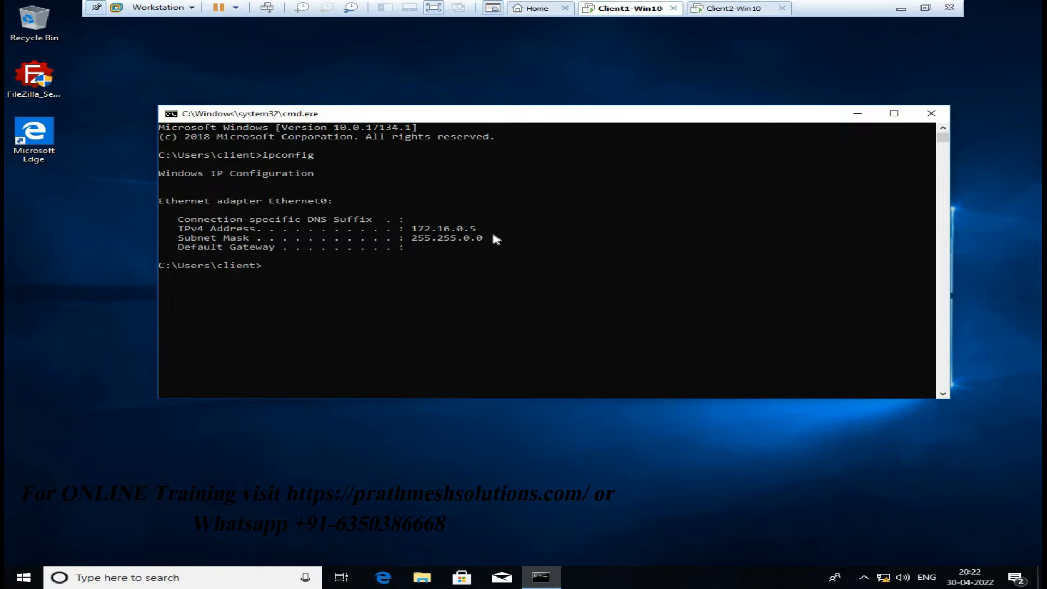
# Close the ping window on Client2-Win10 and run ipconfig there, showing 172.16.0.10
pyautogui.click(736, 8)
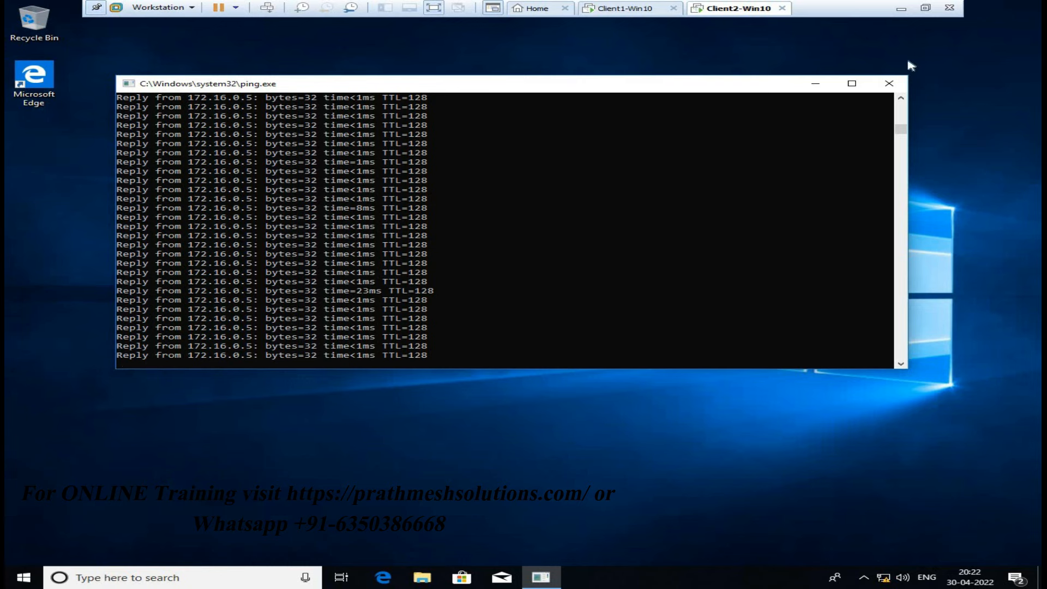
pyautogui.click(888, 86)
pyautogui.press('super+r')
pyautogui.press('Down')
pyautogui.press('Return')
pyautogui.write('ipconfig')
pyautogui.press('Return')
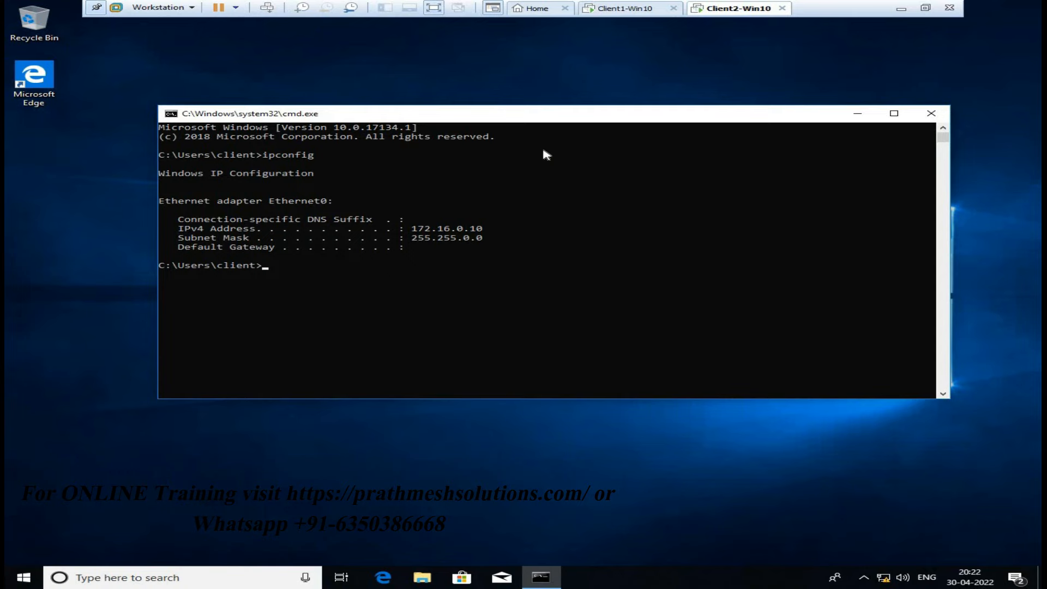
pyautogui.click(620, 9)
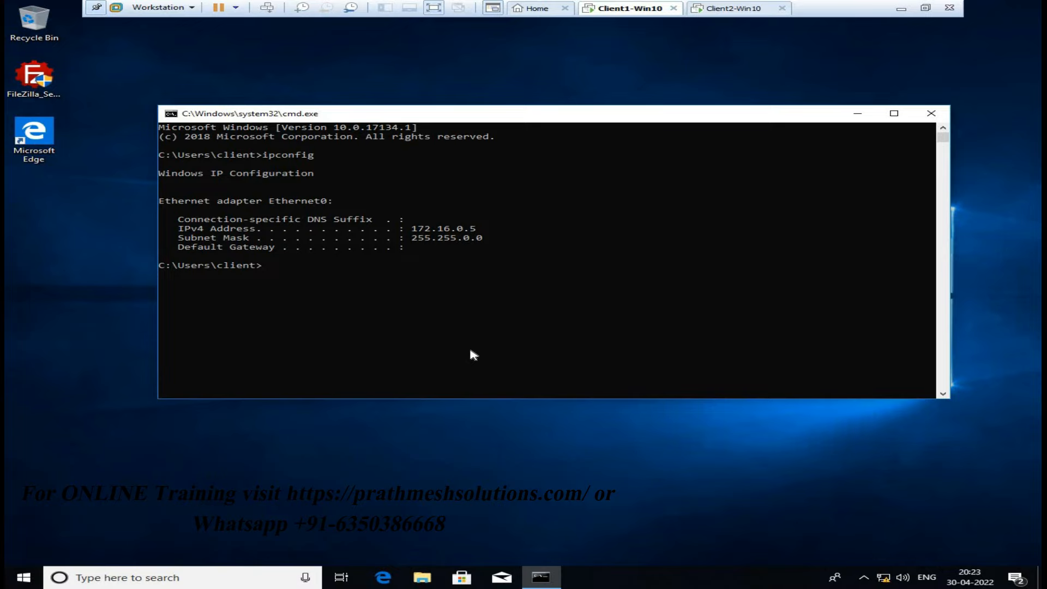
# Via appwiz.cpl, enable Internet Information Services with the FTP Server feature in Windows Features
pyautogui.press('super+r')
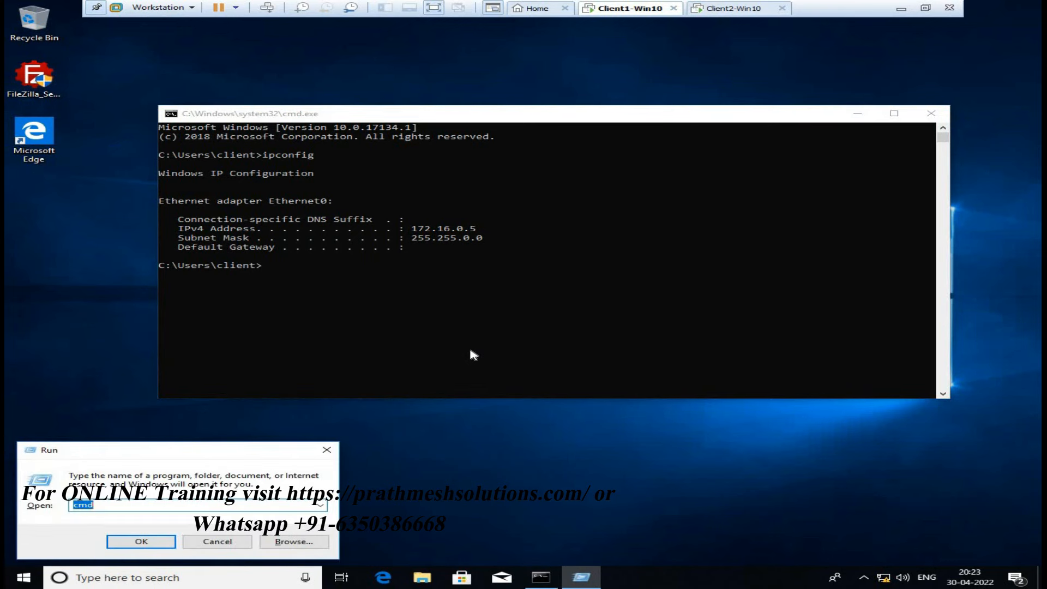
pyautogui.write('appwiz')
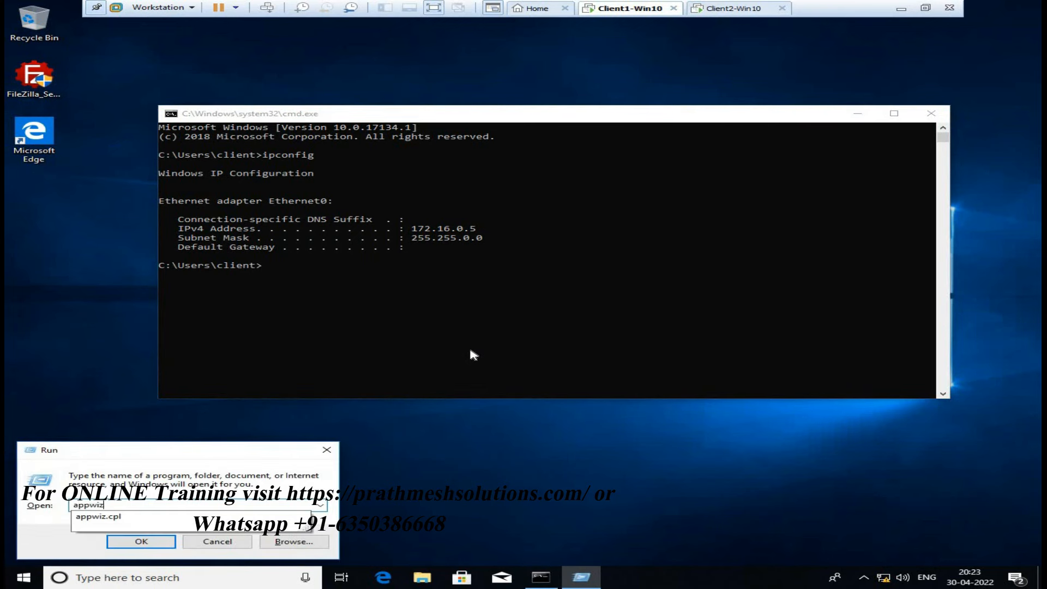
pyautogui.write('.cpl')
pyautogui.press('Return')
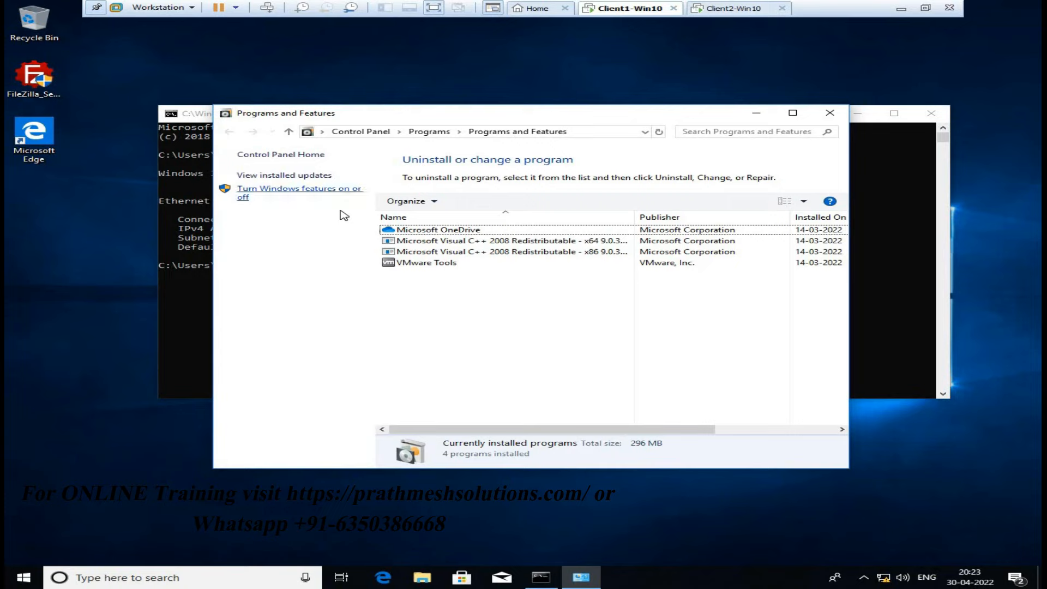
pyautogui.click(303, 193)
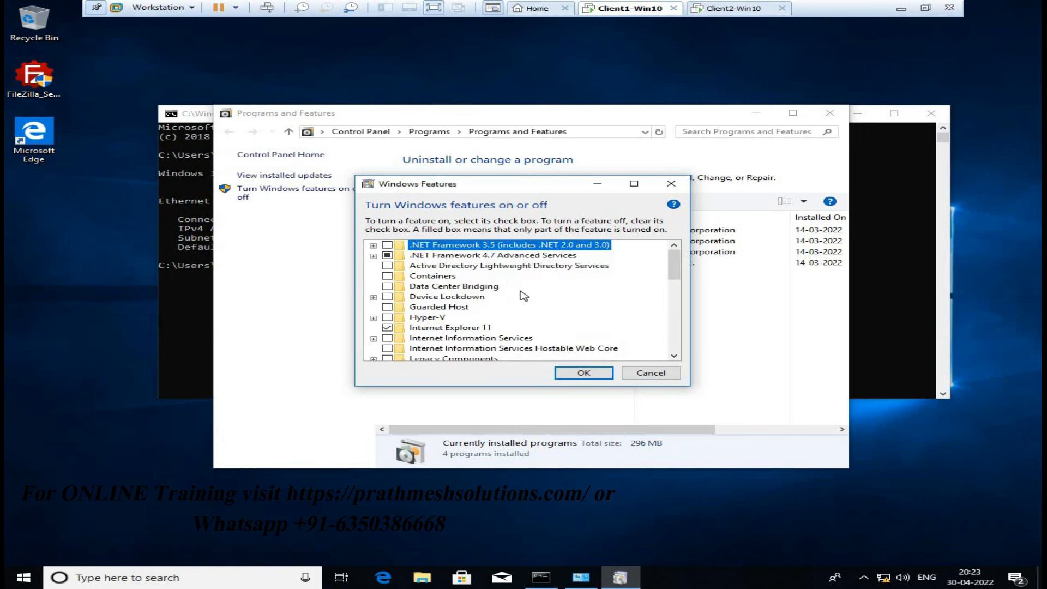
pyautogui.scroll(-1, 522, 301)
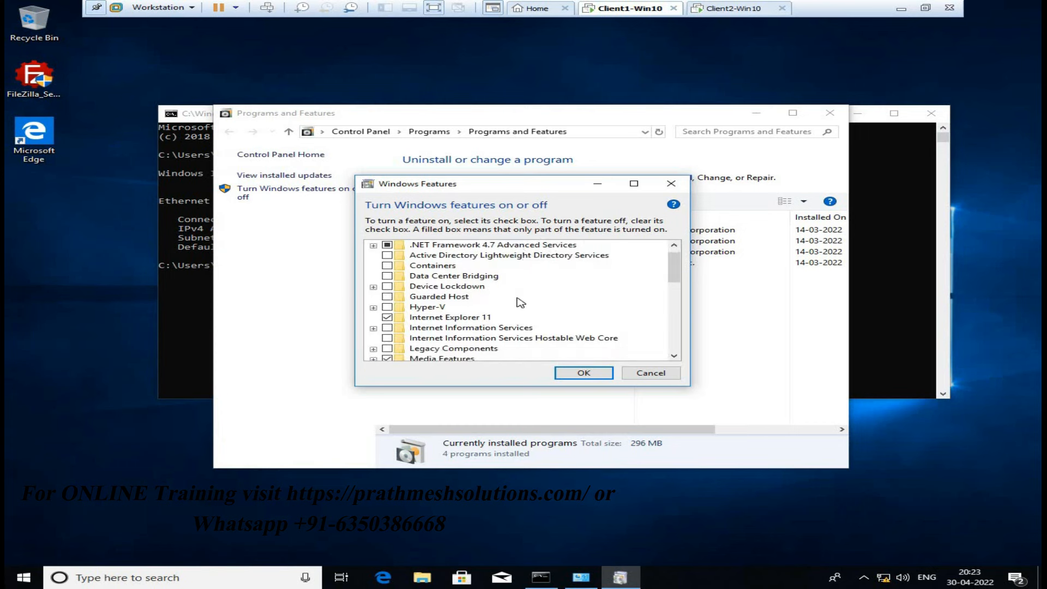
pyautogui.click(374, 328)
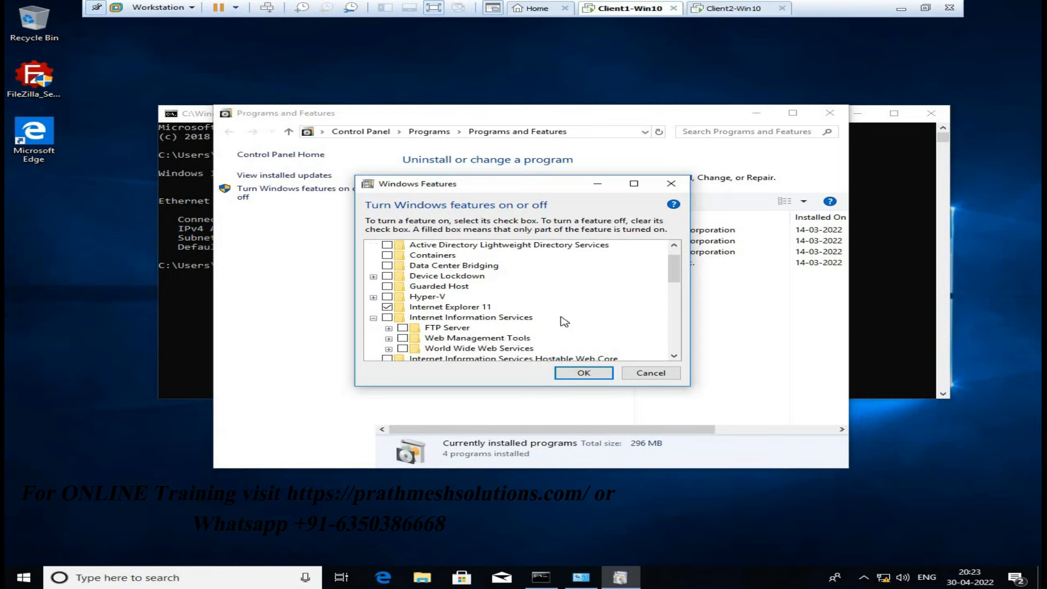
pyautogui.scroll(-1, 479, 339)
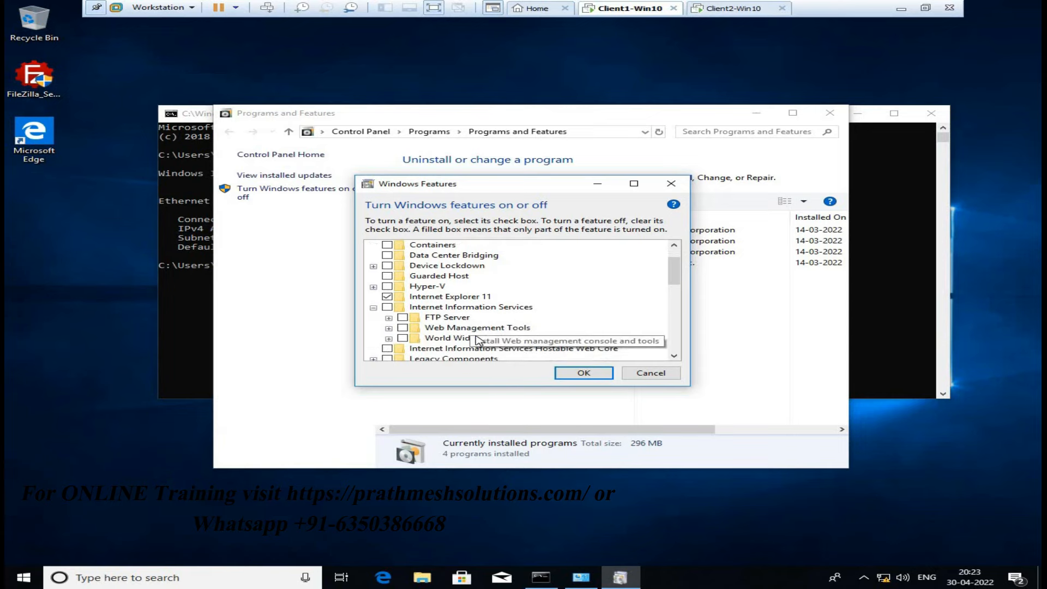
pyautogui.click(387, 308)
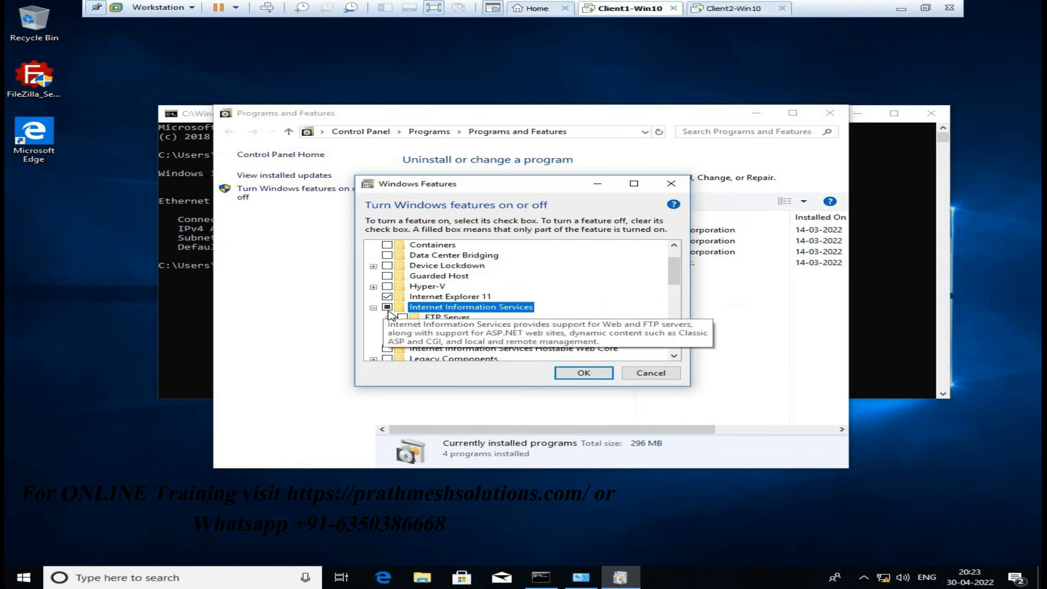
pyautogui.click(403, 318)
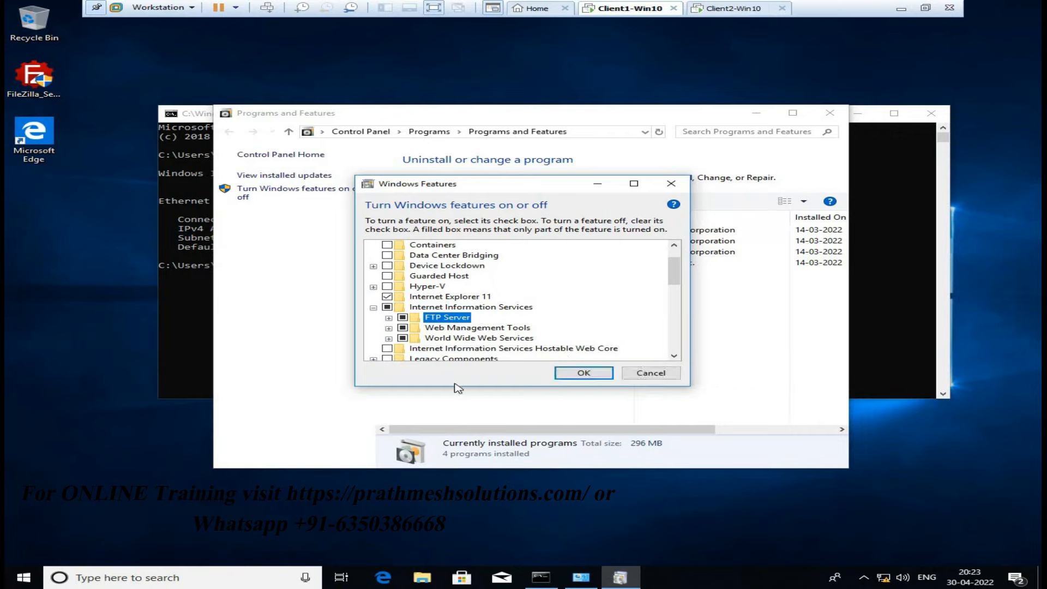
pyautogui.click(588, 374)
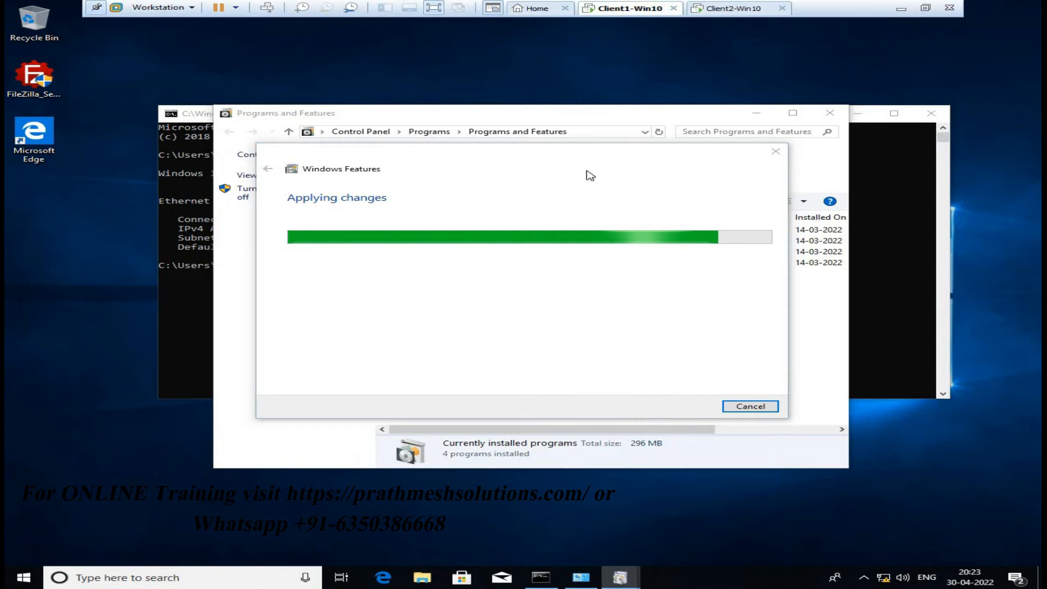
pyautogui.click(424, 579)
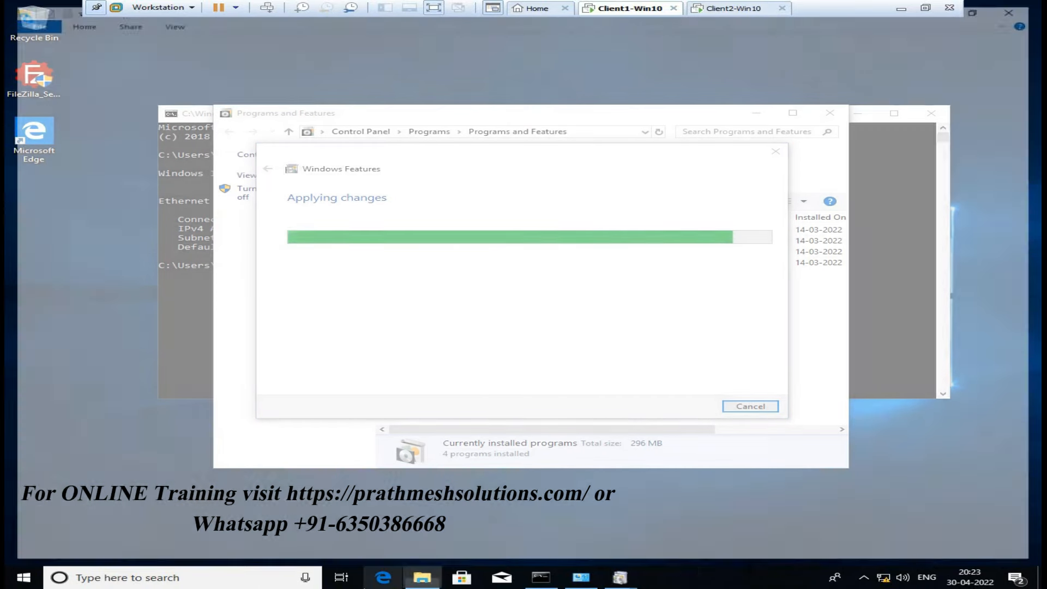
# Create a new folder named FTP on drive E: and open it
pyautogui.click(63, 216)
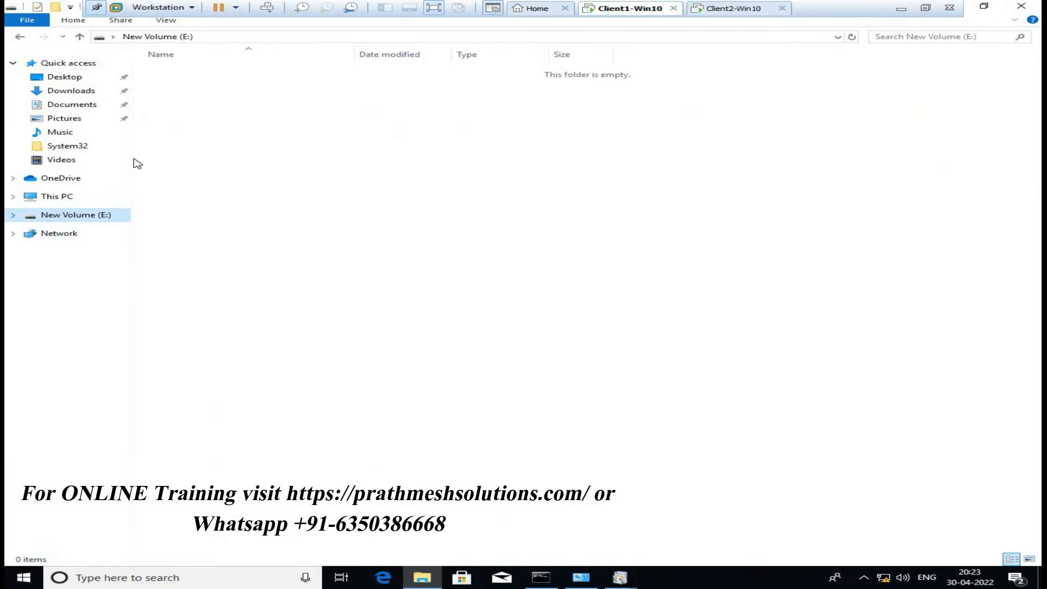
pyautogui.click(324, 145)
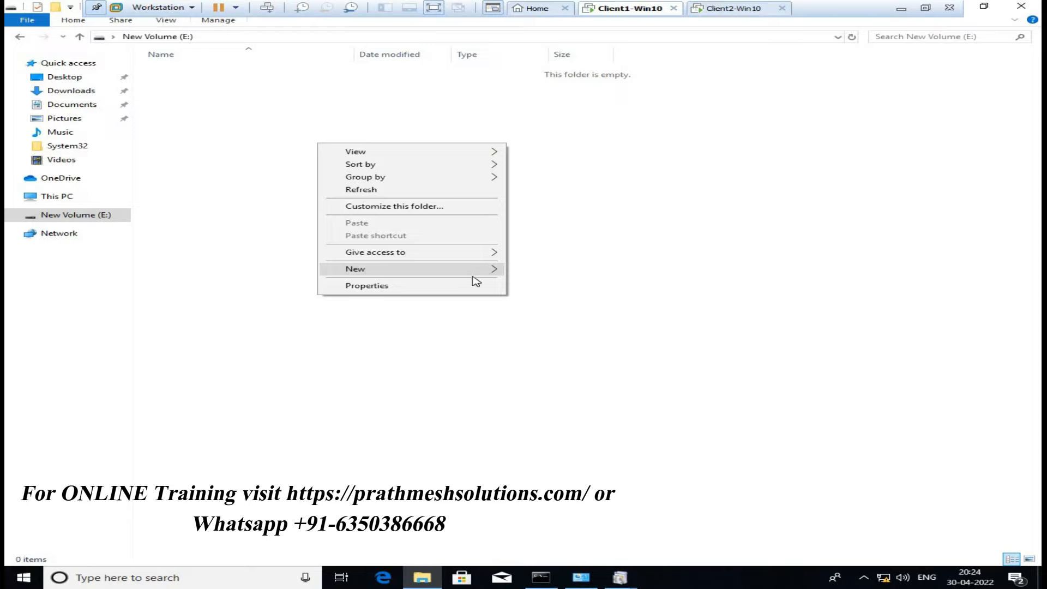
pyautogui.moveTo(502, 303)
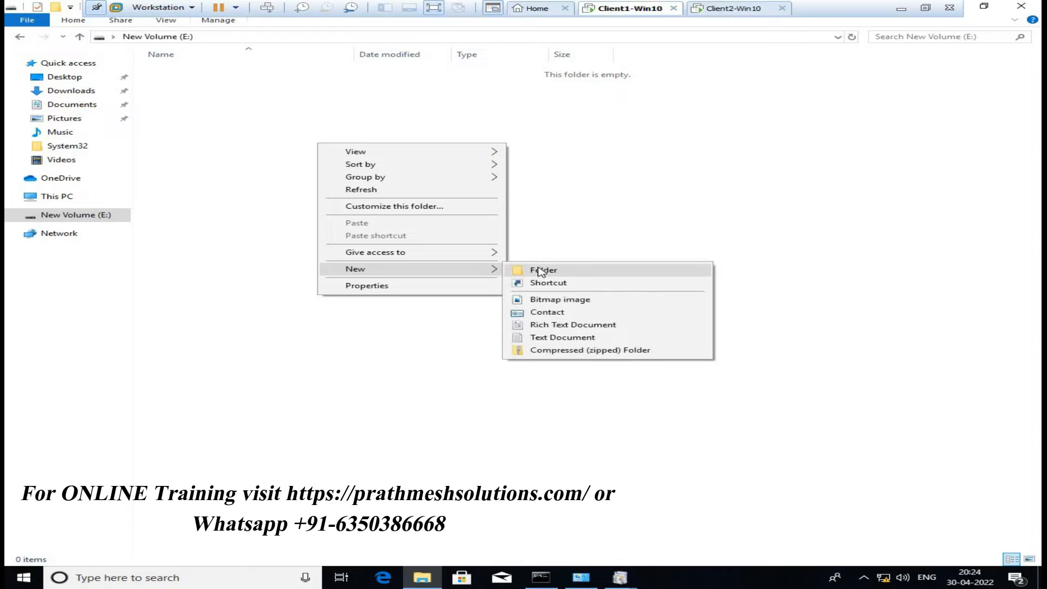
pyautogui.click(542, 271)
pyautogui.write('FTP')
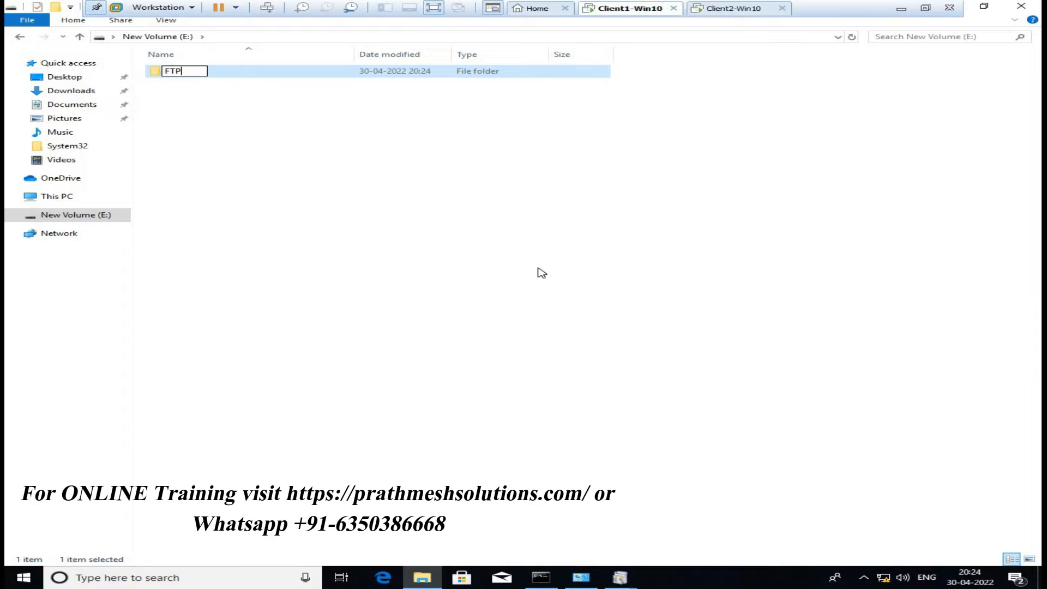
pyautogui.press('Return')
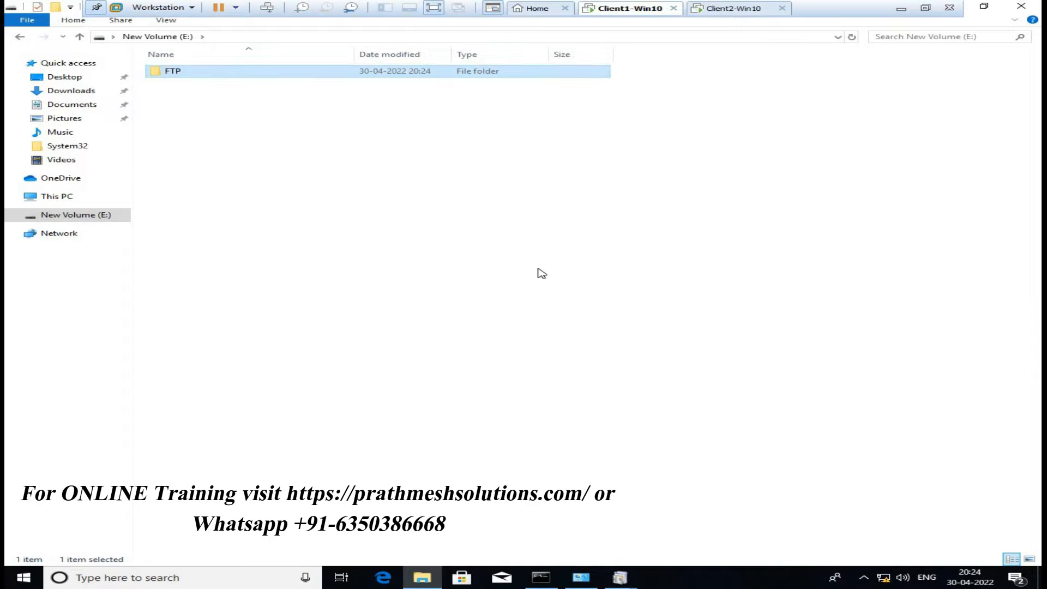
pyautogui.press('Return')
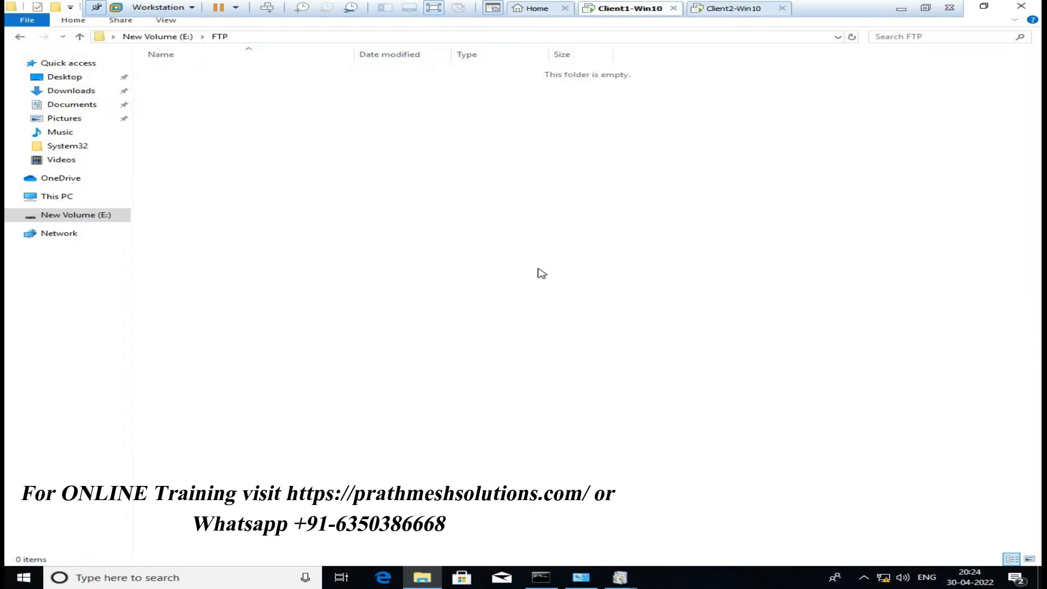
# Add one Rich Text Document and two Text Documents with default names inside E:\FTP
pyautogui.rightClick(331, 174)
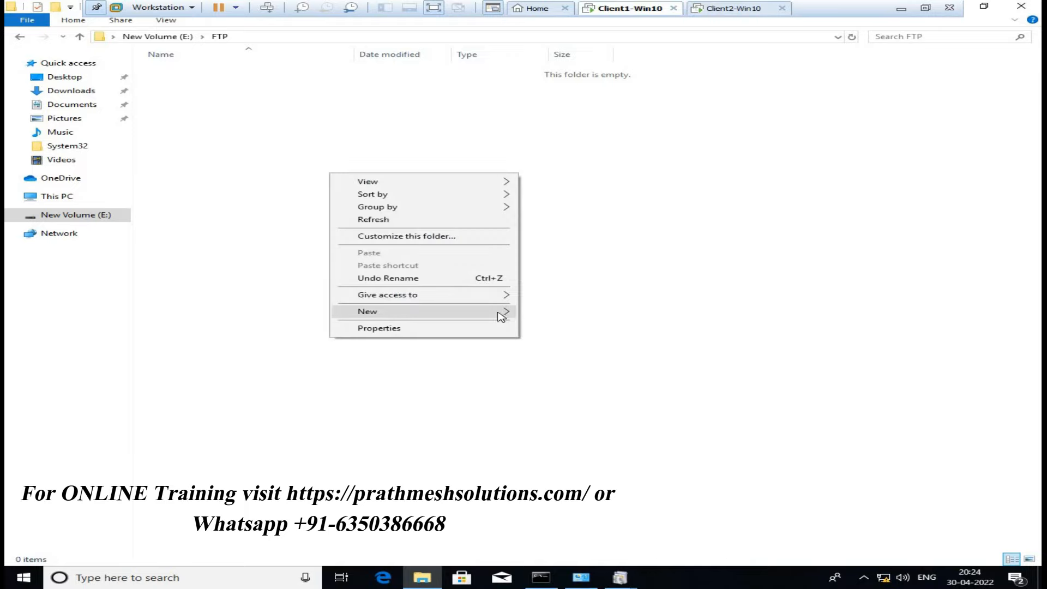
pyautogui.moveTo(452, 312)
pyautogui.click(578, 367)
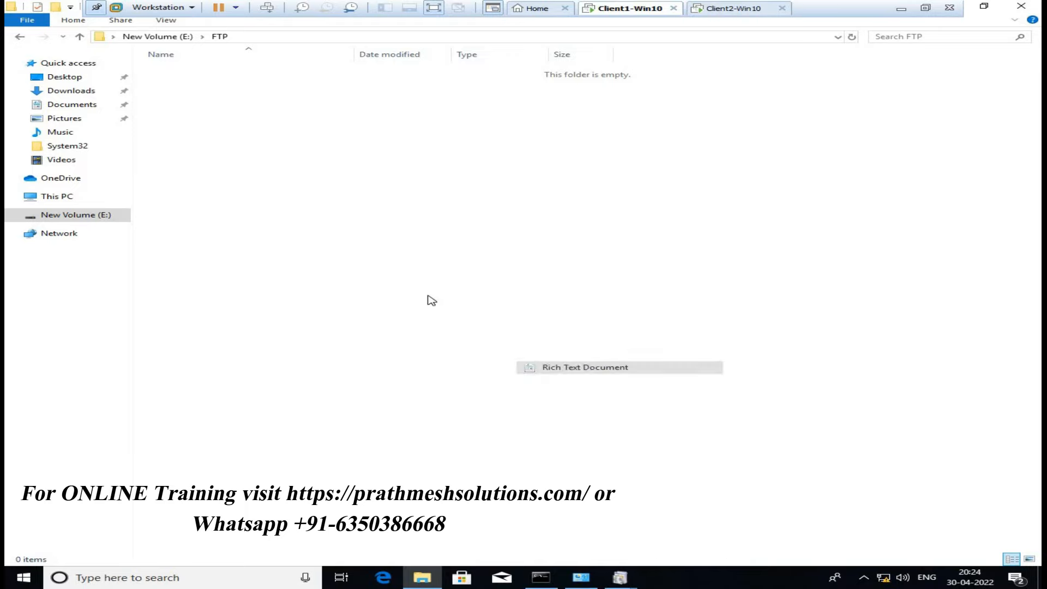
pyautogui.click(328, 206)
pyautogui.rightClick(327, 199)
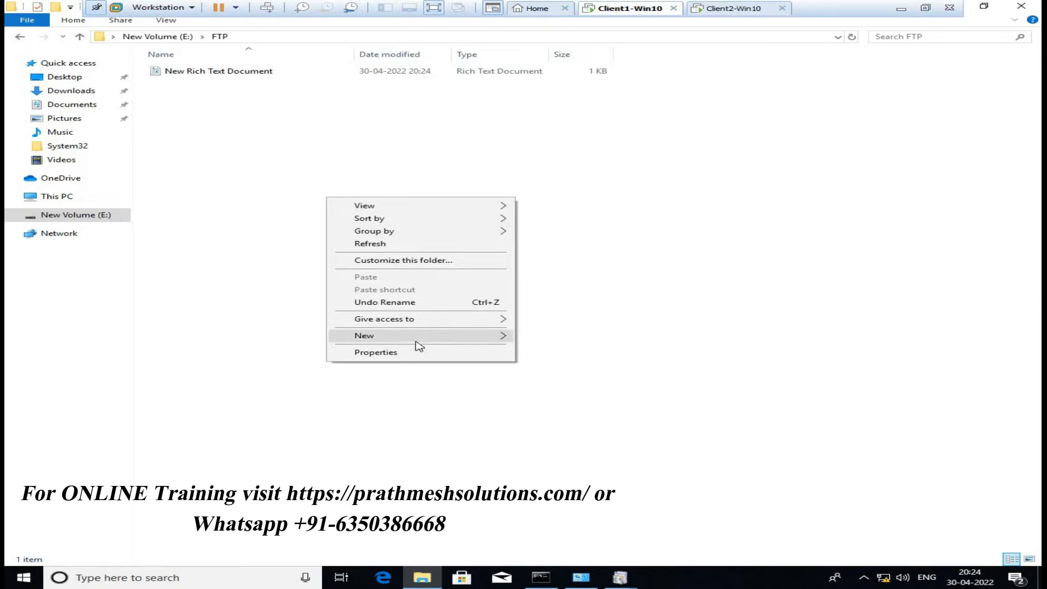
pyautogui.moveTo(417, 338)
pyautogui.click(568, 404)
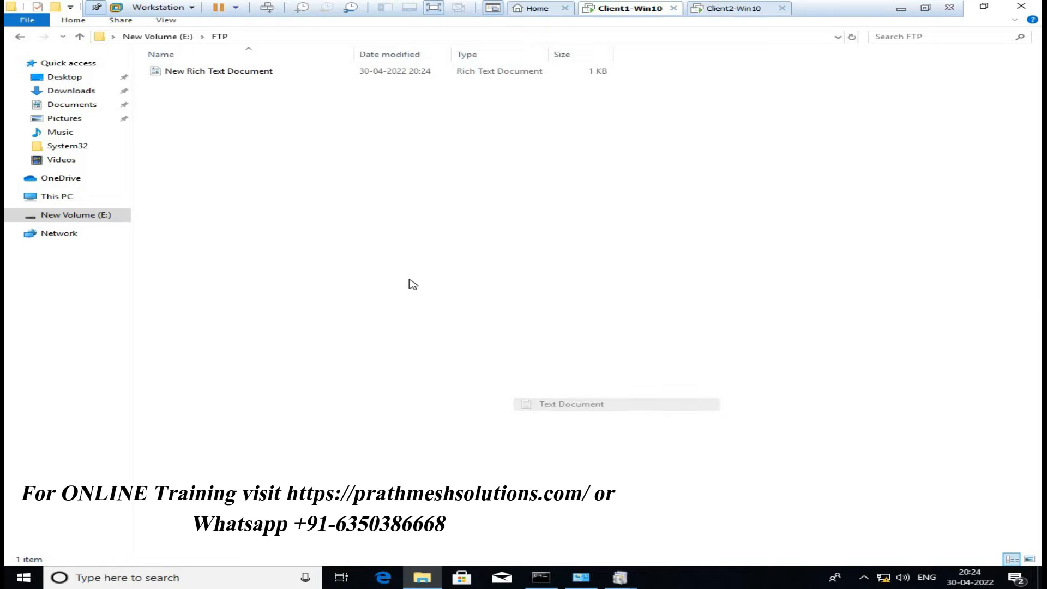
pyautogui.rightClick(391, 251)
pyautogui.moveTo(503, 391)
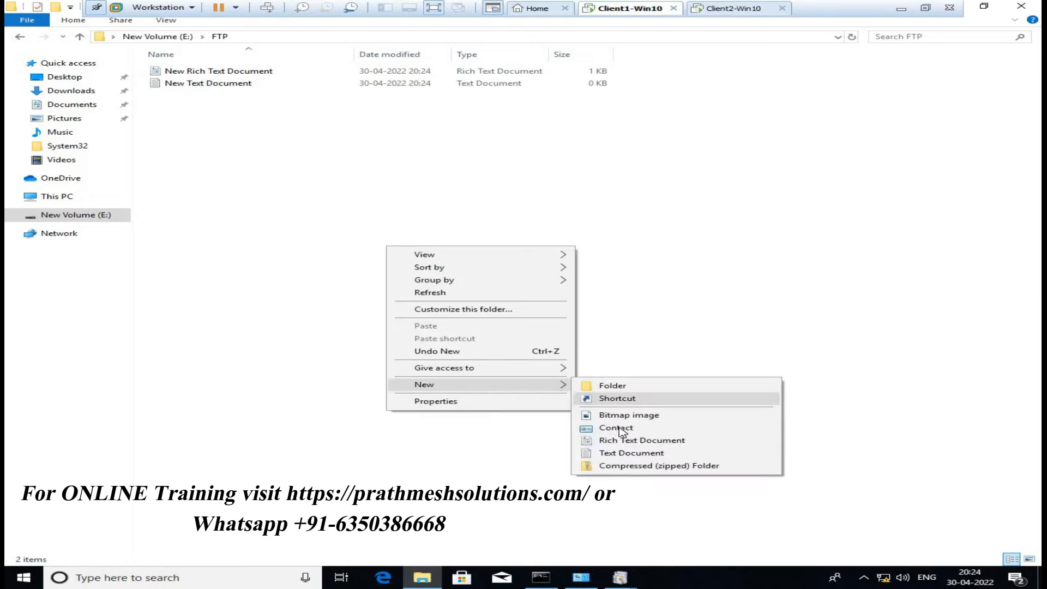
pyautogui.click(637, 454)
pyautogui.click(576, 292)
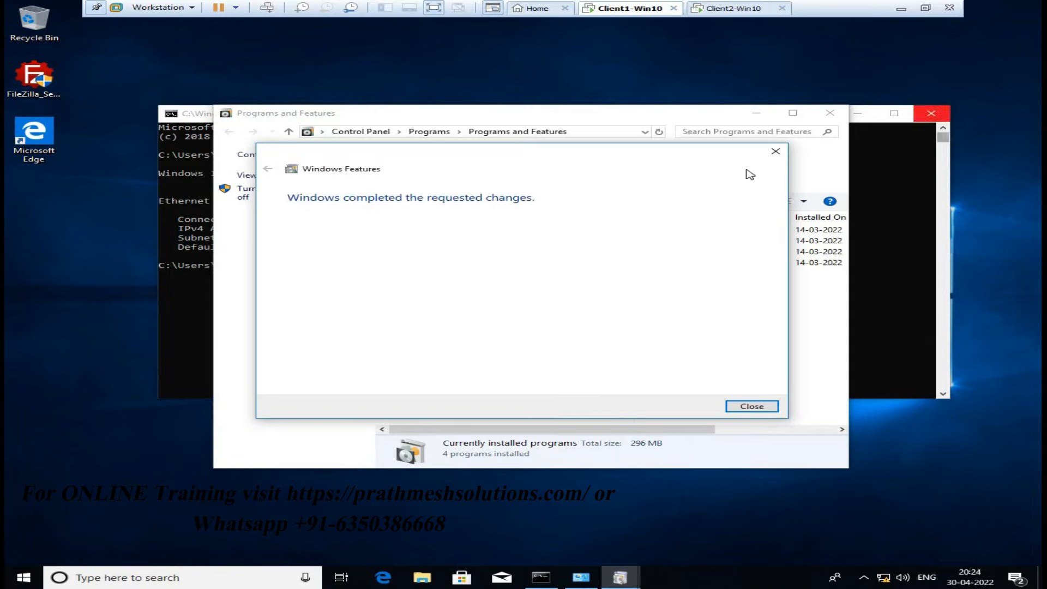
# Dismiss the completion notice, close Programs and Features, and launch IIS Manager with inetmgr
pyautogui.click(757, 409)
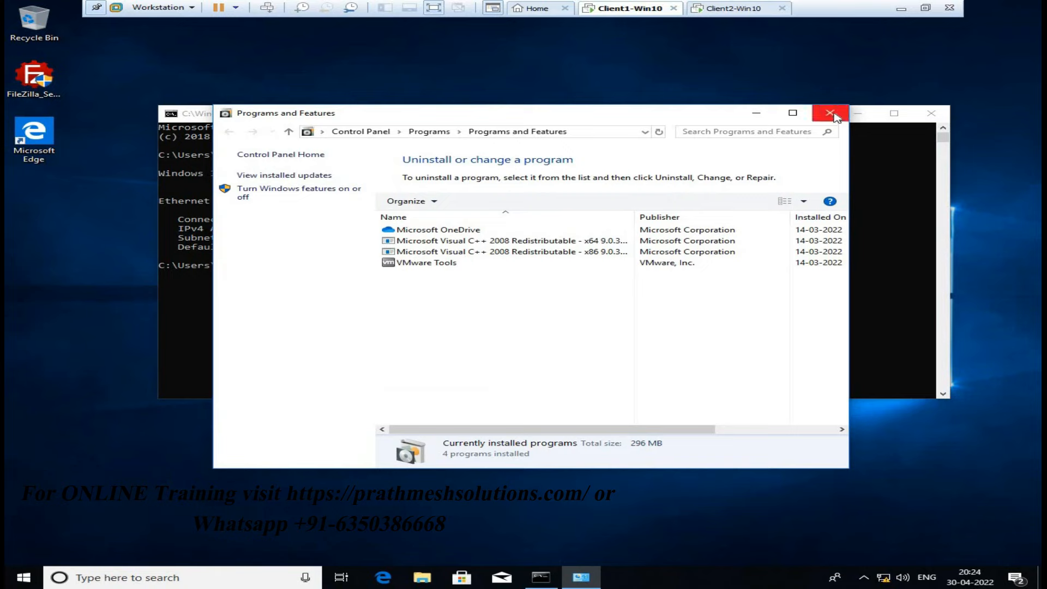
pyautogui.click(831, 113)
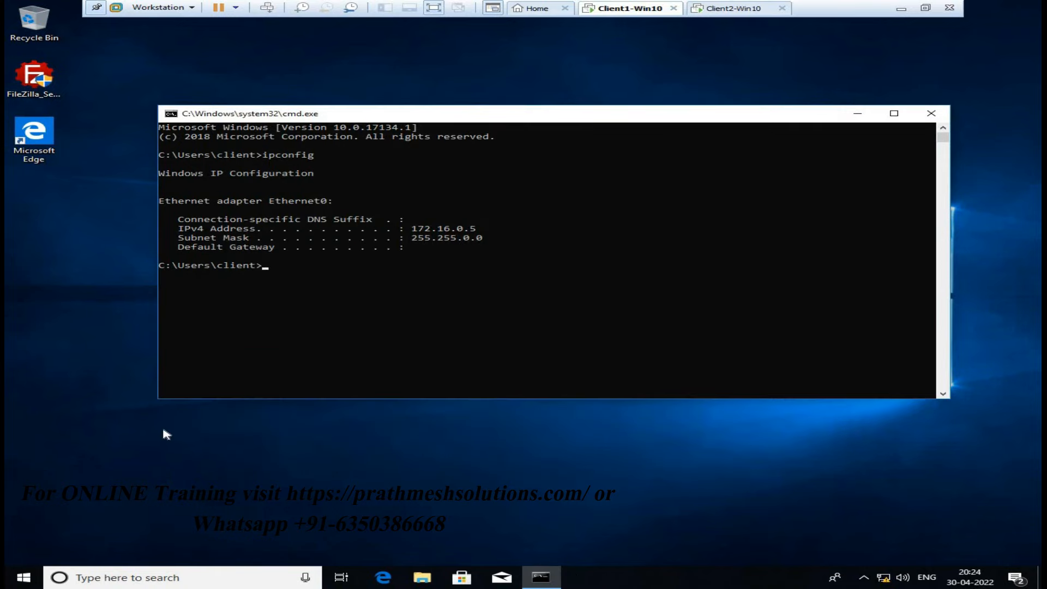
pyautogui.press('super')
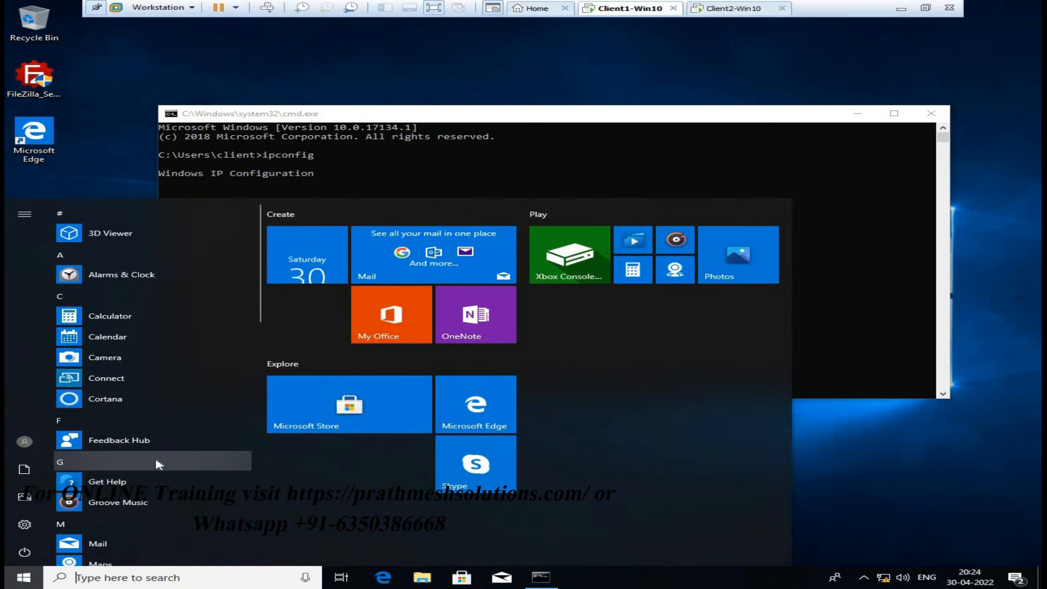
pyautogui.press('super+r')
pyautogui.write('i')
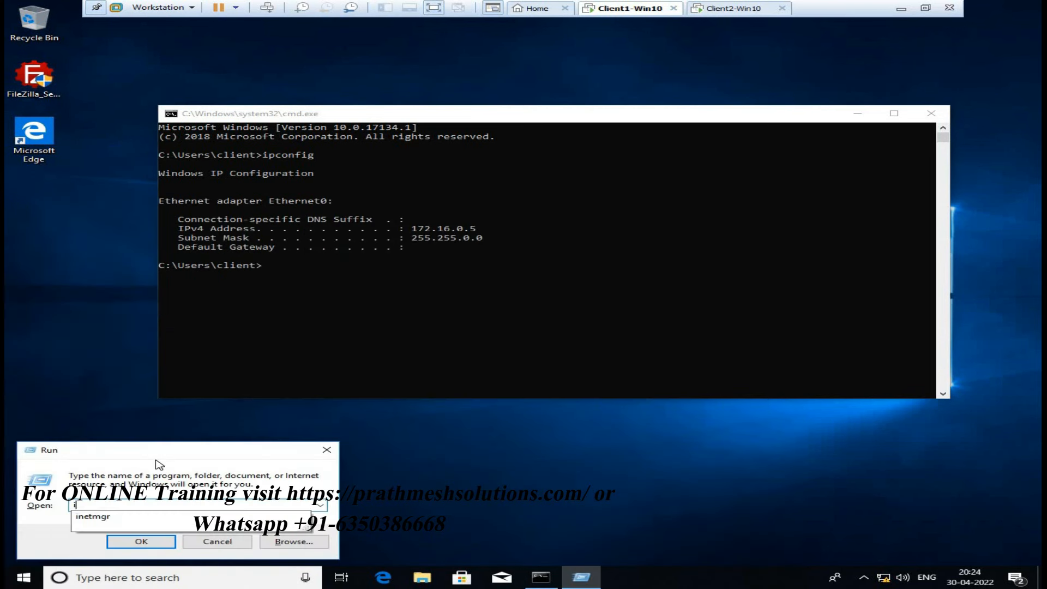
pyautogui.write('netmgr')
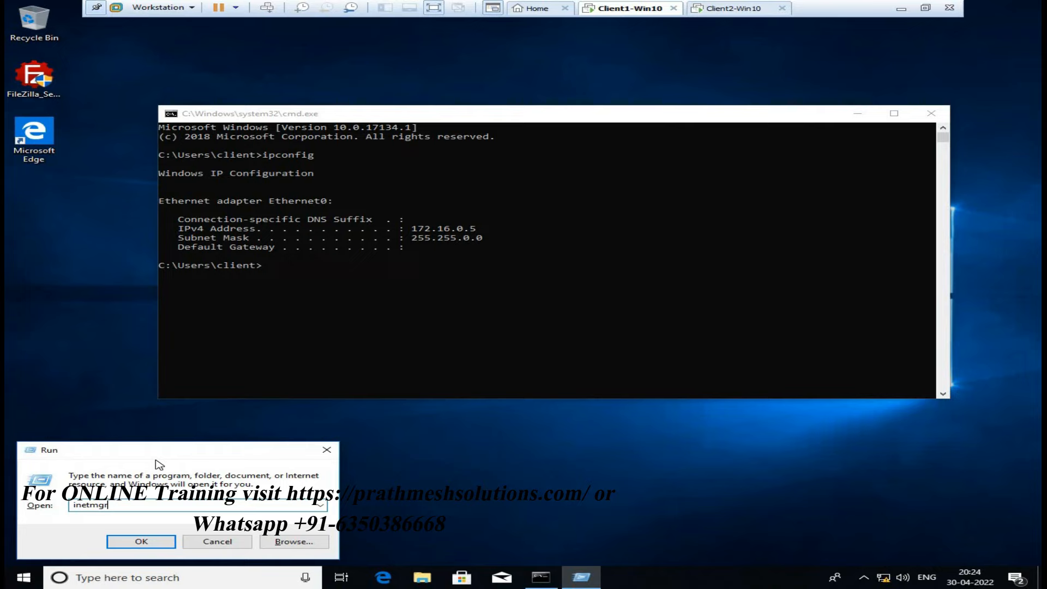
pyautogui.press('Return')
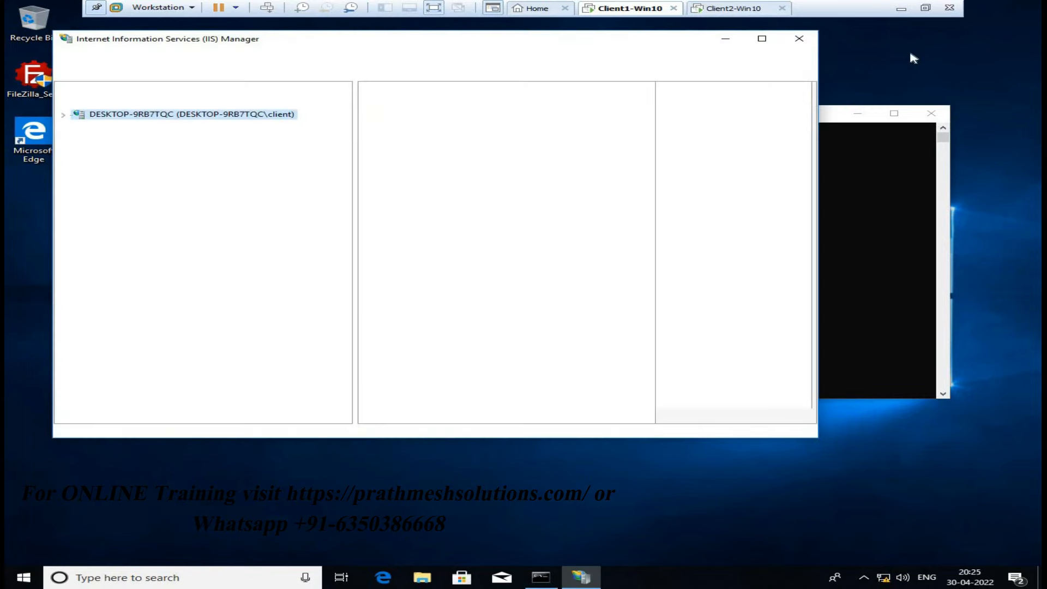
# Maximize IIS Manager and expand the server and Sites nodes to reveal Default Web Site
pyautogui.click(762, 38)
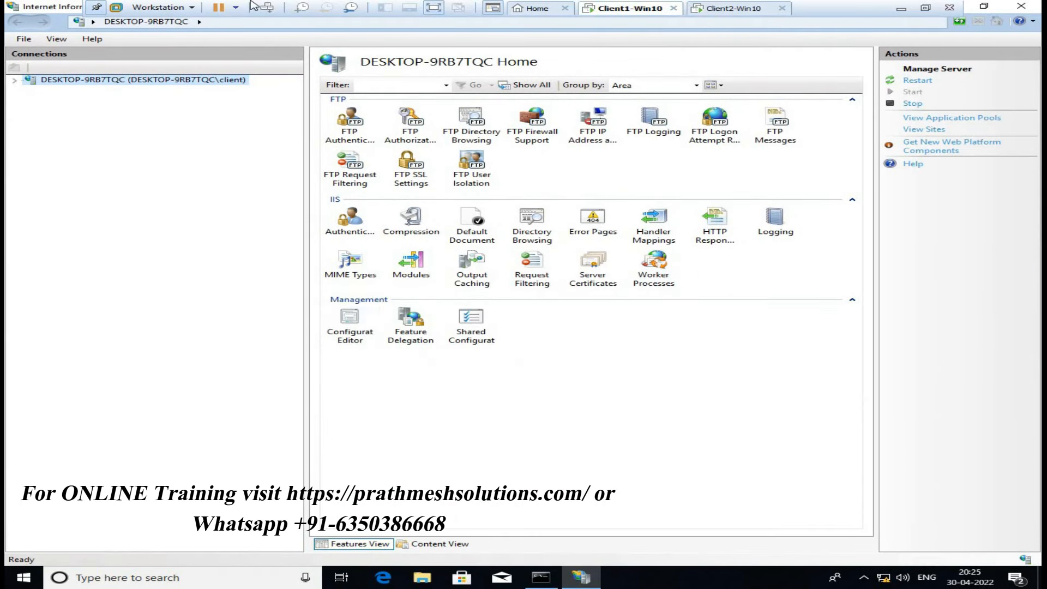
pyautogui.click(14, 81)
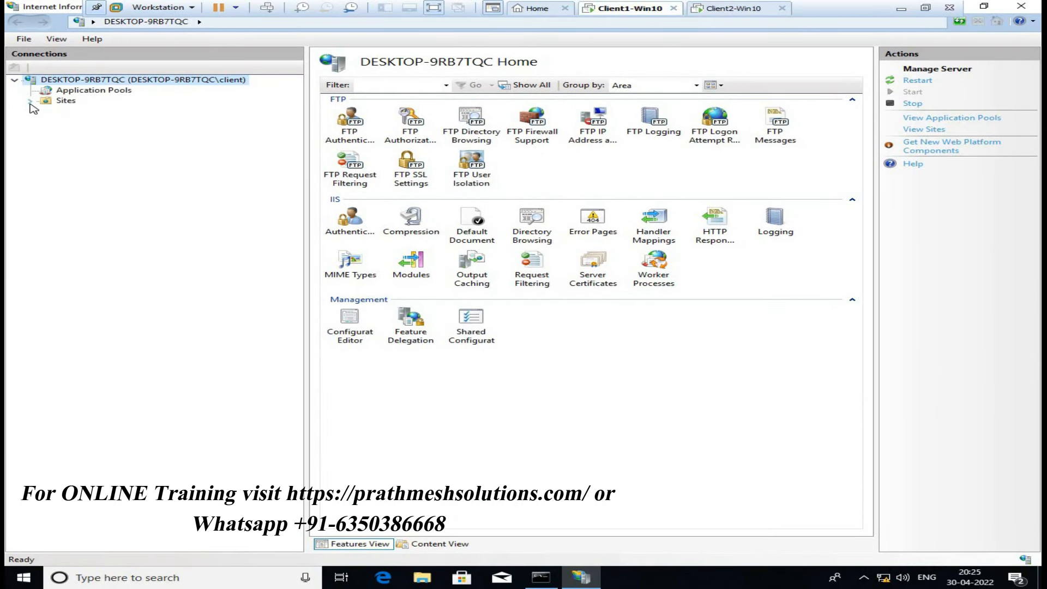
pyautogui.click(29, 101)
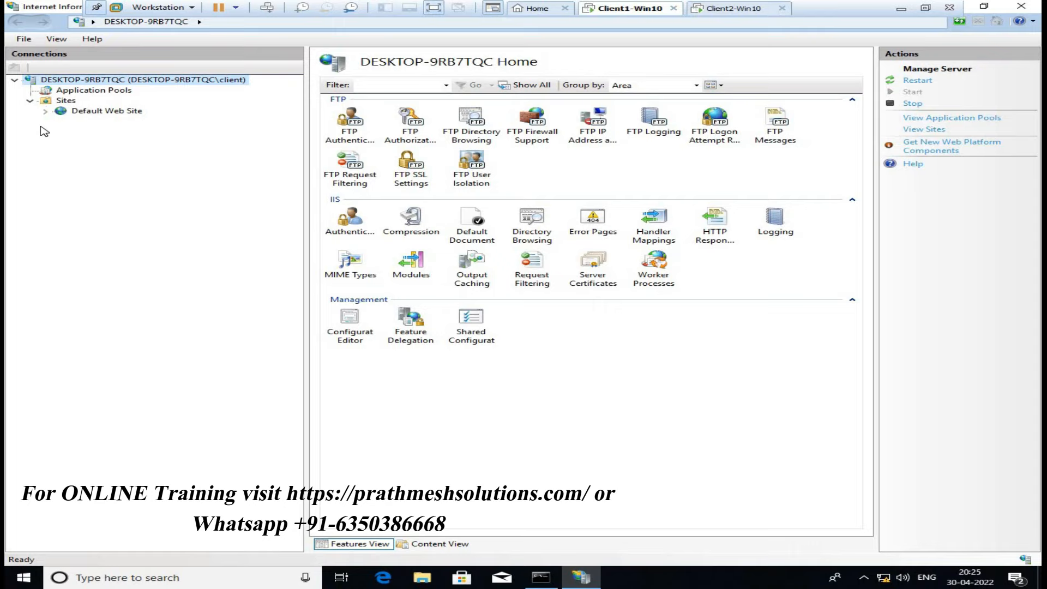
pyautogui.rightClick(67, 102)
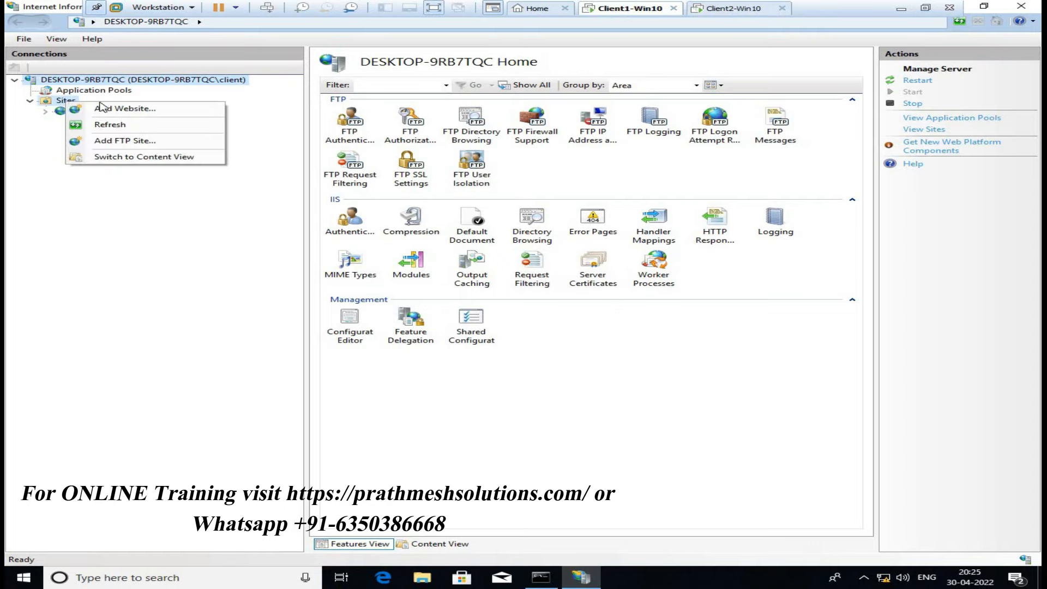
# Add an FTP site named FTPSite with physical path E:\FTP
pyautogui.click(131, 141)
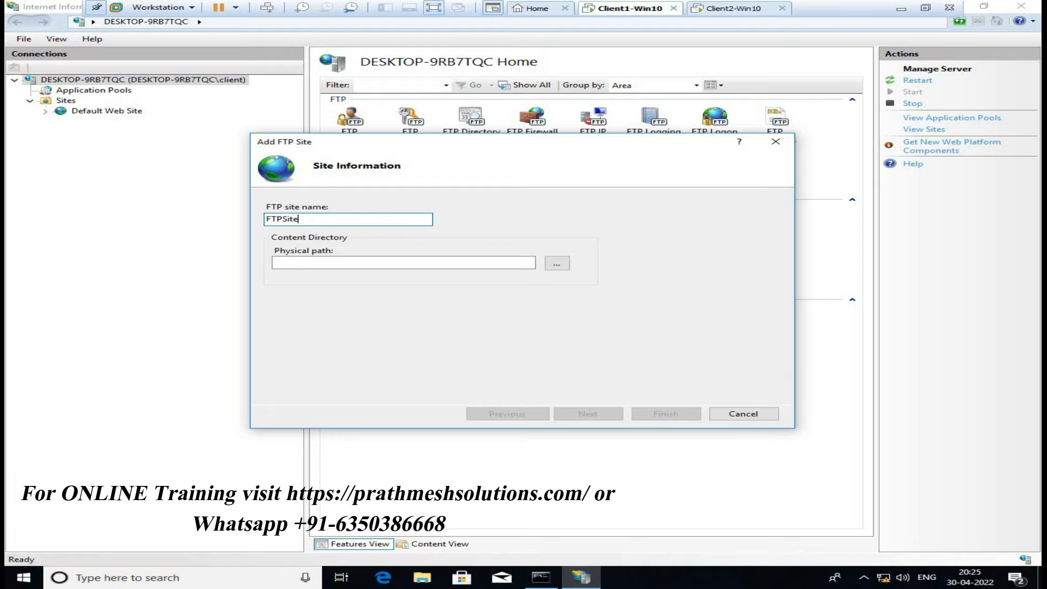
pyautogui.click(555, 265)
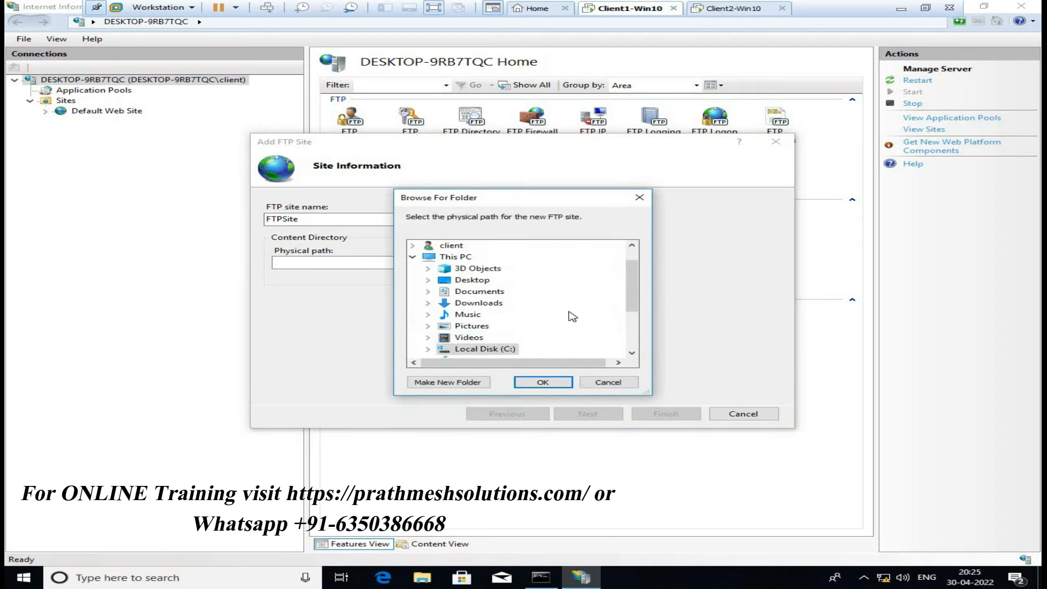
pyautogui.moveTo(631, 300); pyautogui.dragTo(633, 315)
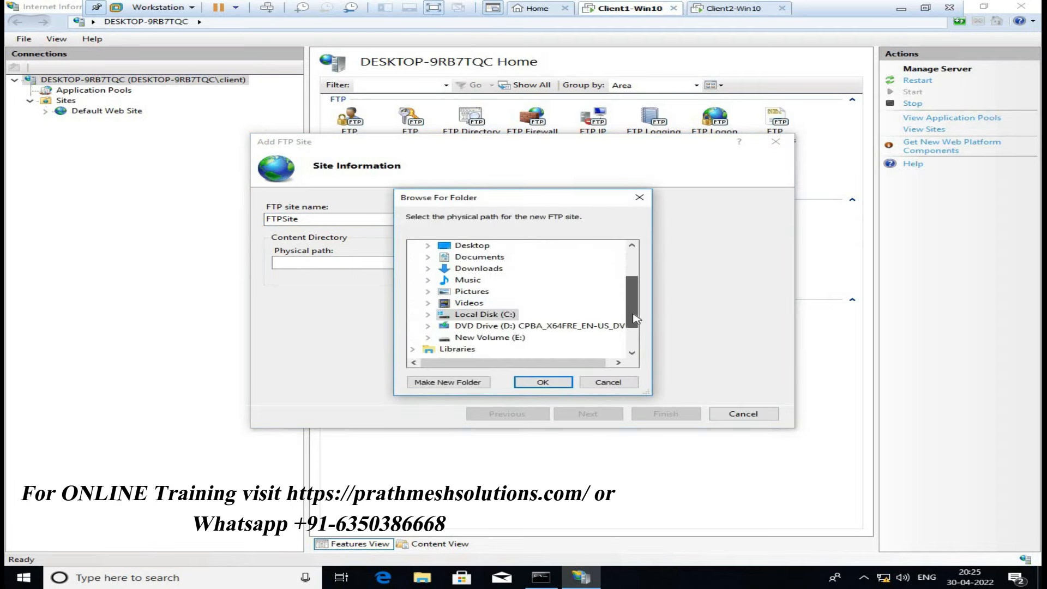
pyautogui.click(468, 339)
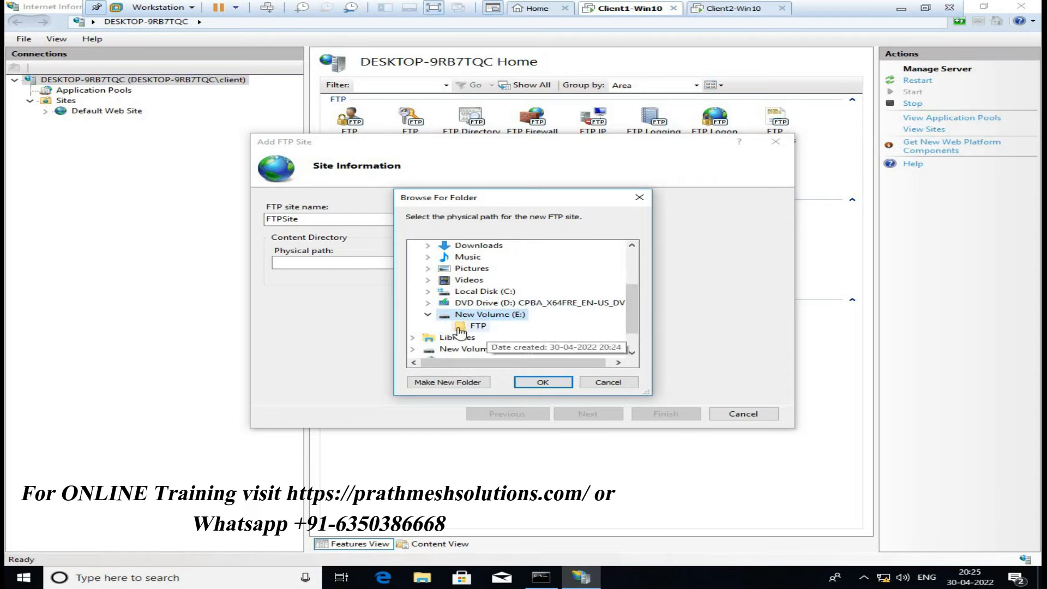
pyautogui.click(461, 330)
pyautogui.click(542, 382)
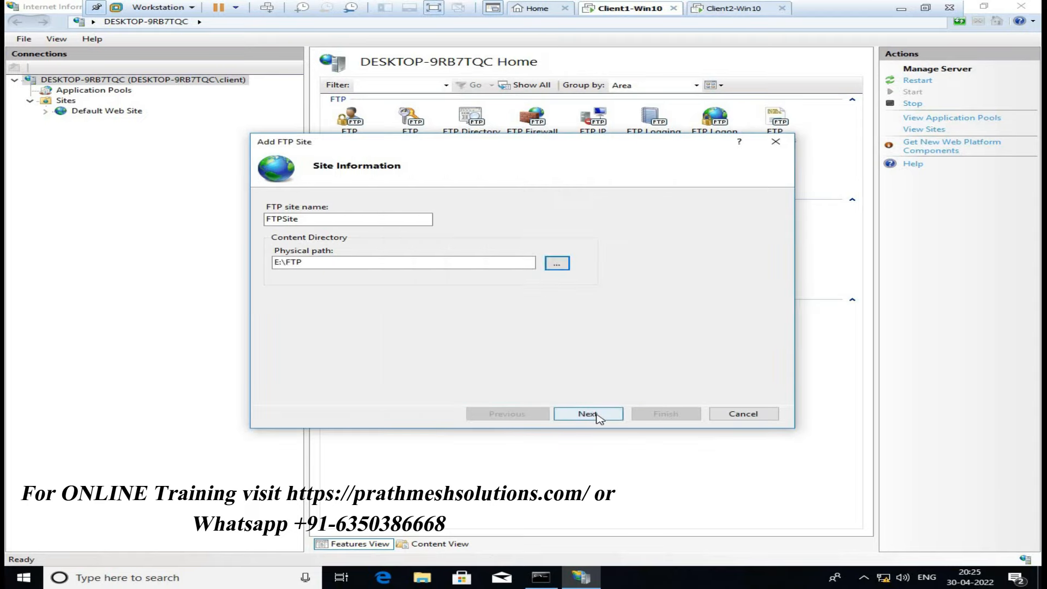
pyautogui.click(588, 414)
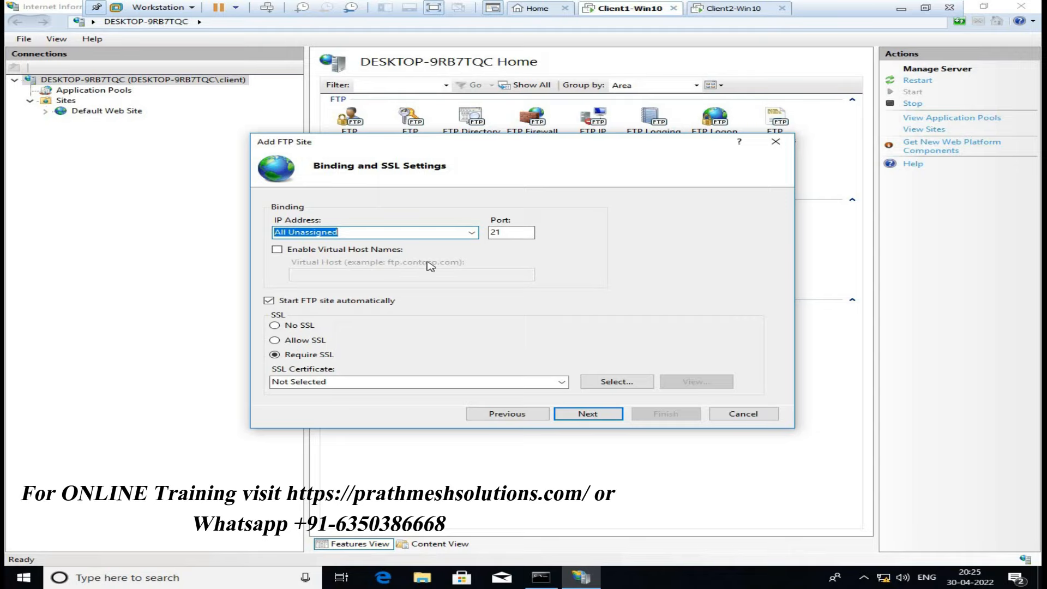
# Bind the FTP site to All Unassigned on port 21 with No SSL
pyautogui.click(472, 233)
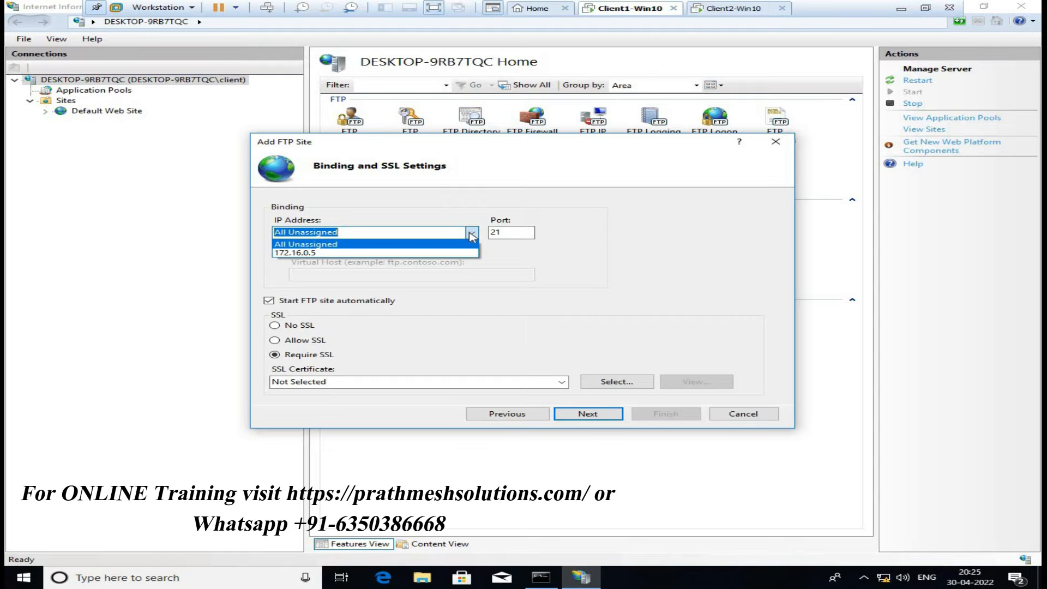
pyautogui.click(471, 235)
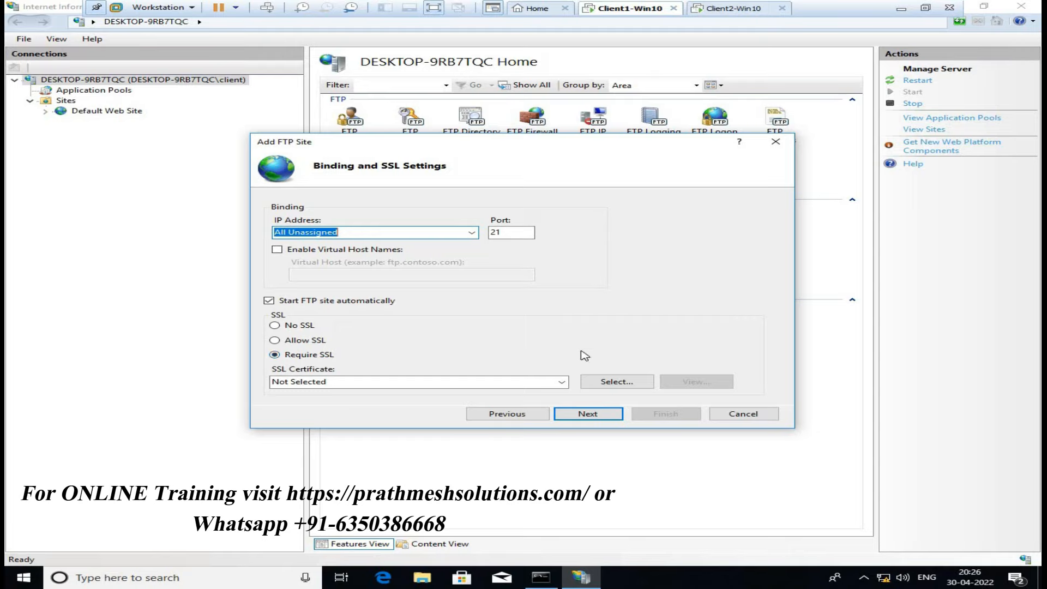
pyautogui.click(275, 325)
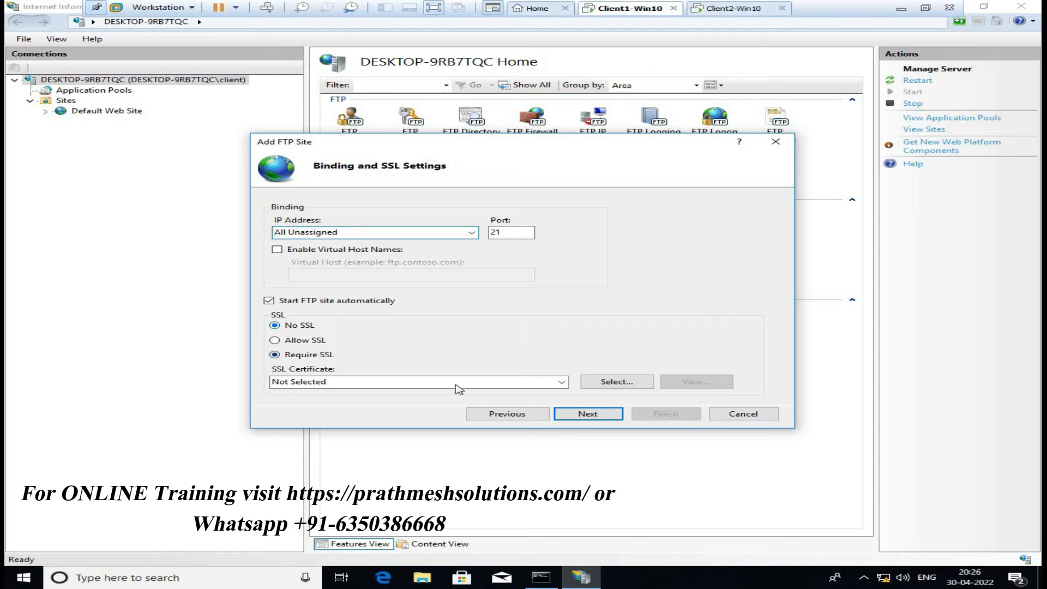
pyautogui.click(600, 417)
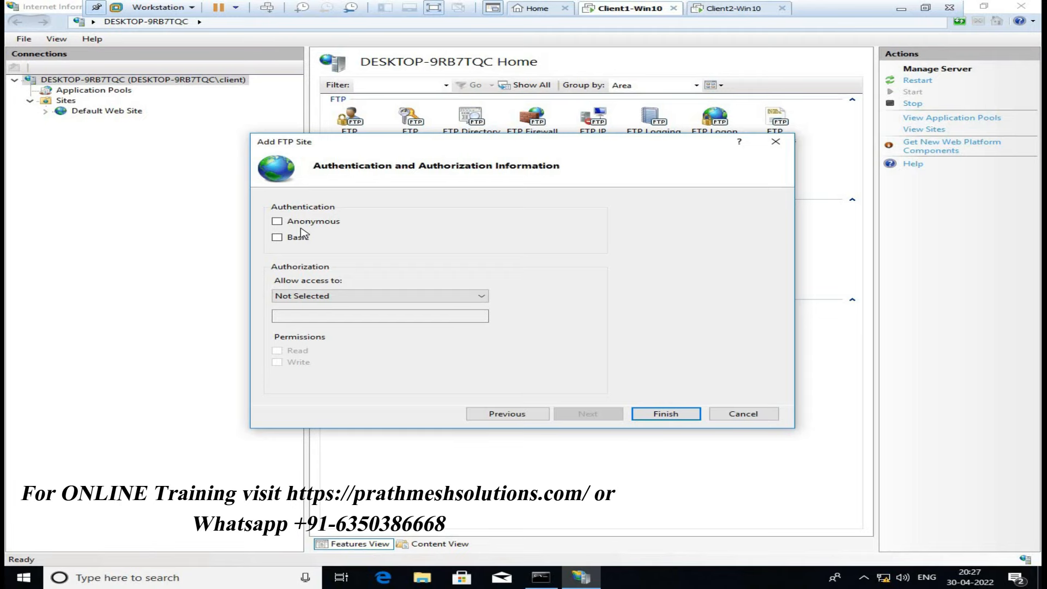
# Launch Computer Management with compmgmt.msc
pyautogui.press('super+r')
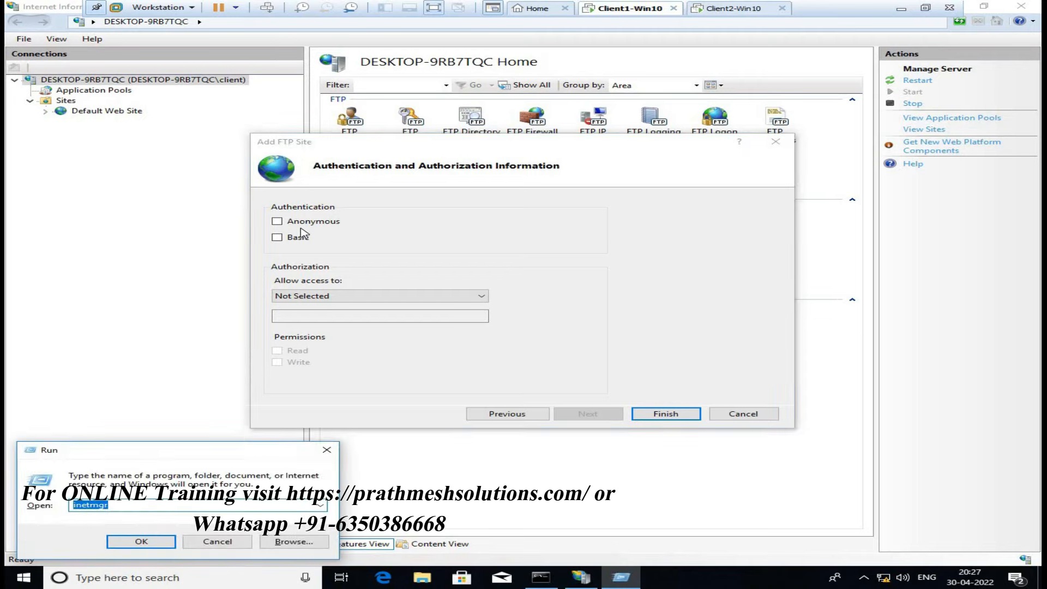
pyautogui.write('comp')
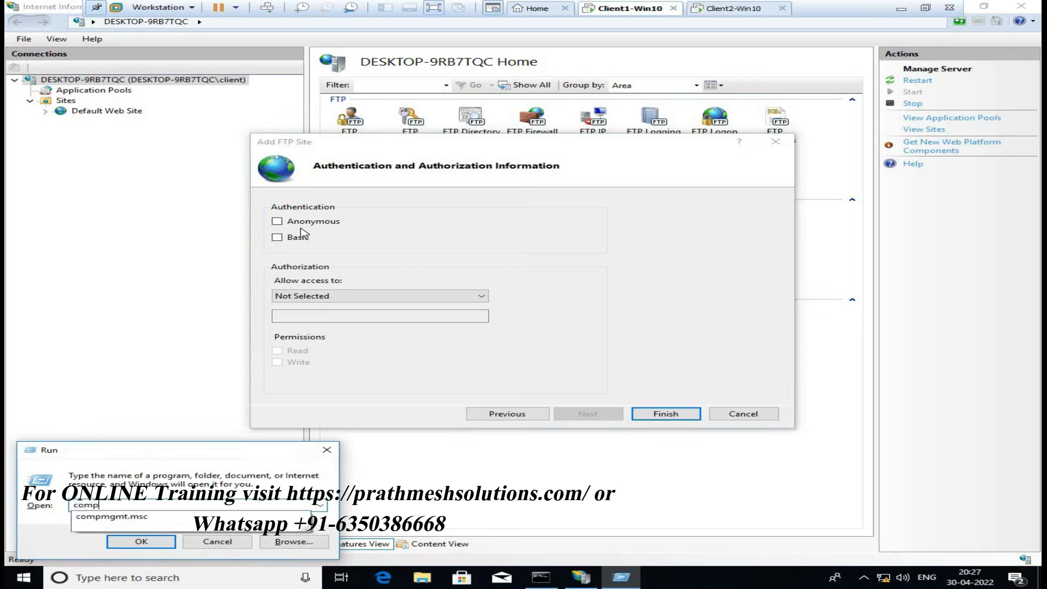
pyautogui.write('mgmt.msc')
pyautogui.press('Return')
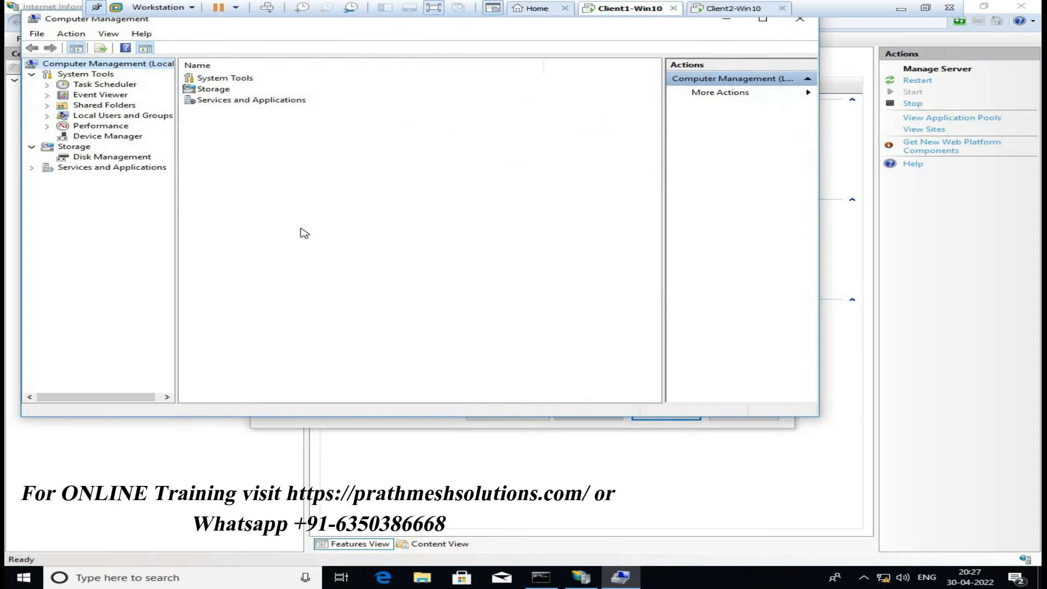
# Open the New User form under Local Users and Groups > Users
pyautogui.doubleClick(143, 116)
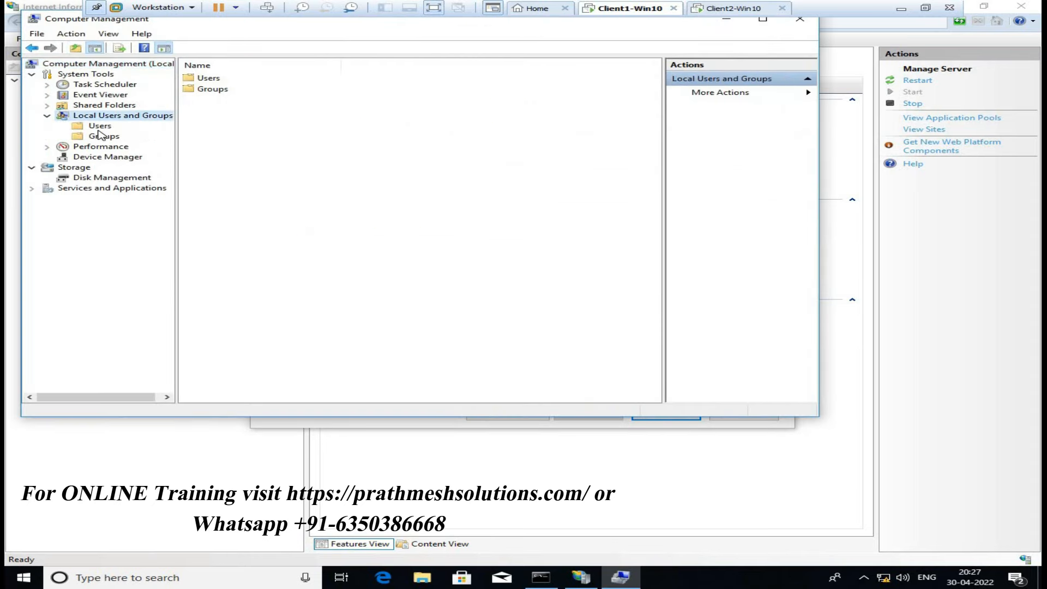
pyautogui.click(100, 126)
pyautogui.rightClick(100, 127)
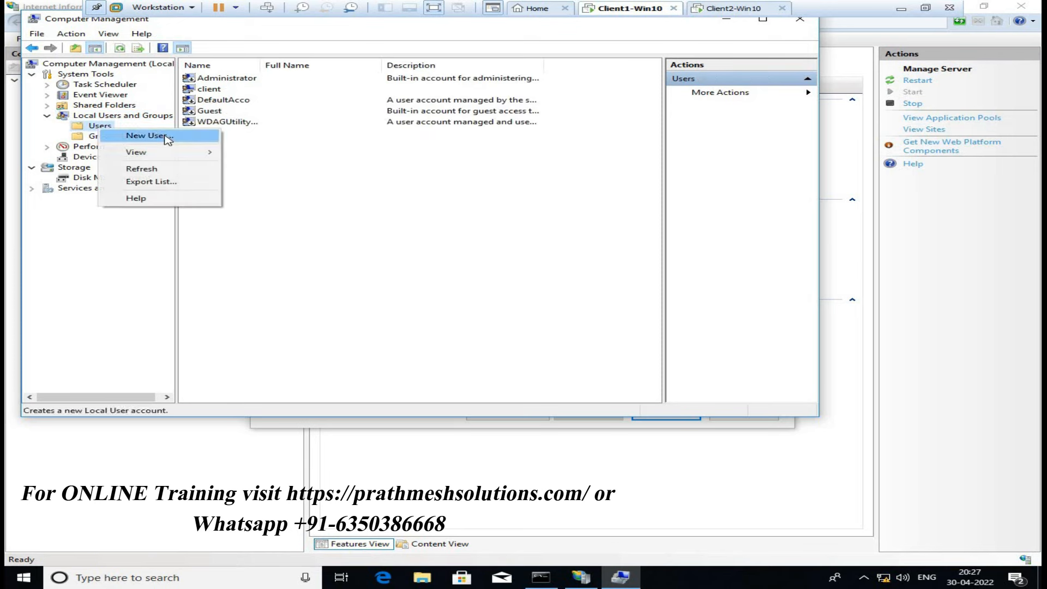
pyautogui.click(147, 135)
# Create local user ftpuser with a password that never expires, then close Computer Management
pyautogui.write('ft')
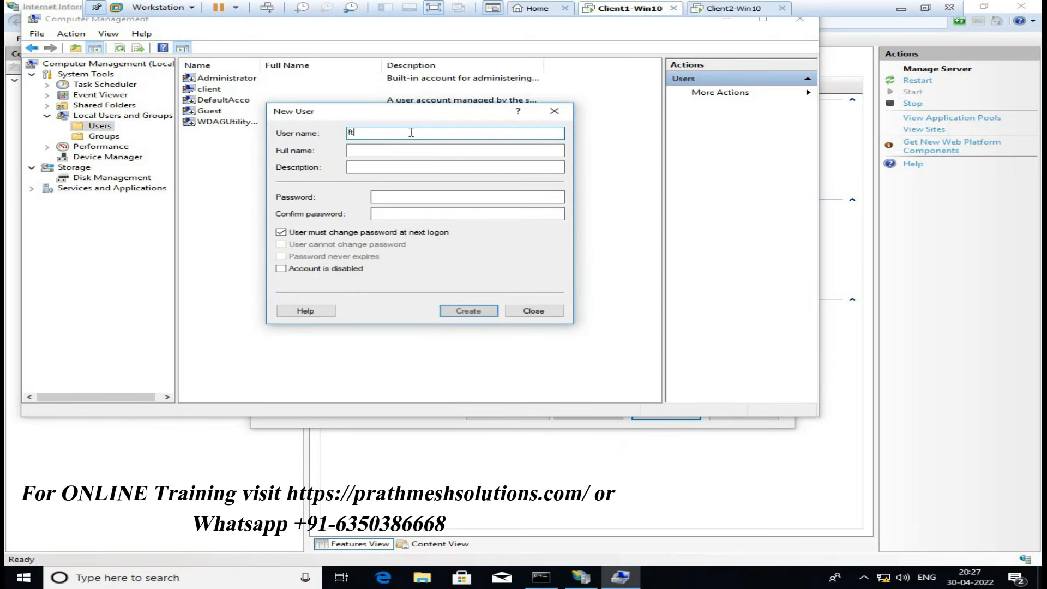
pyautogui.write('puser')
pyautogui.press('Tab')
pyautogui.press('Tab')
pyautogui.press('Tab')
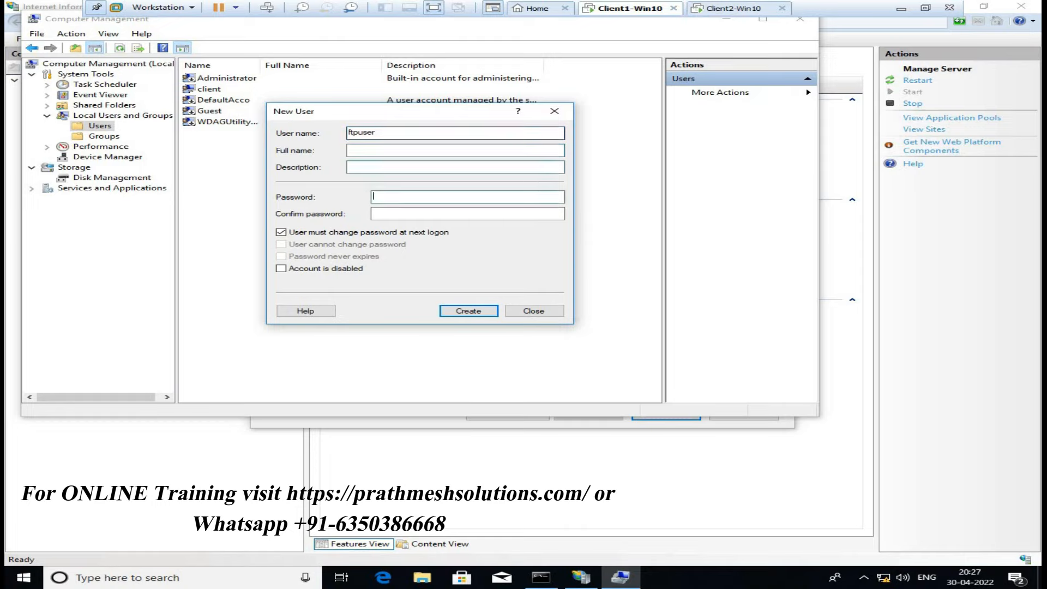
pyautogui.write('1234')
pyautogui.press('Tab')
pyautogui.write('••••••••••')
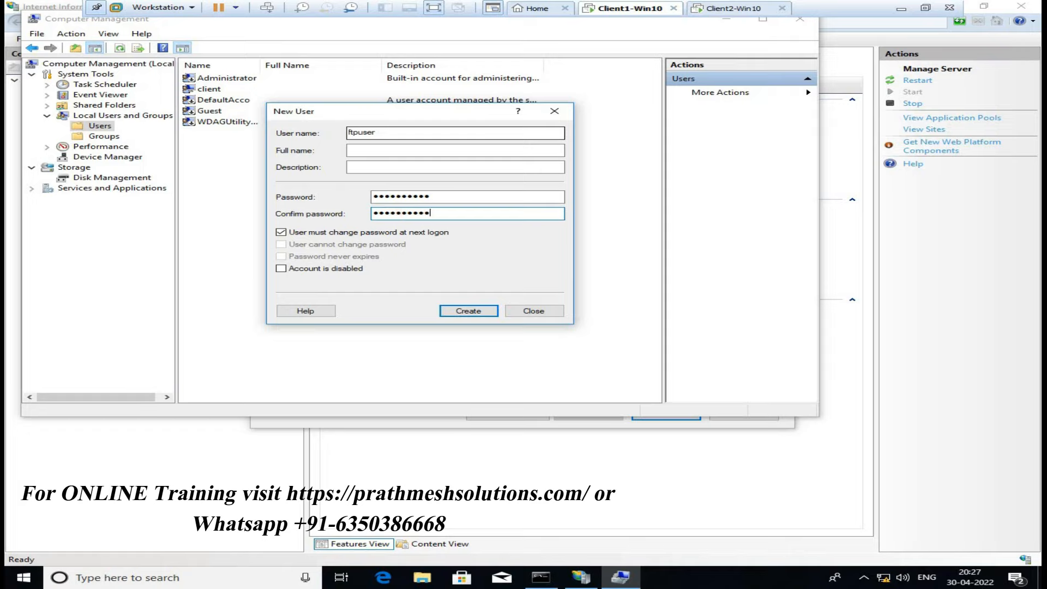
pyautogui.click(382, 233)
pyautogui.click(344, 245)
pyautogui.click(340, 255)
pyautogui.click(467, 311)
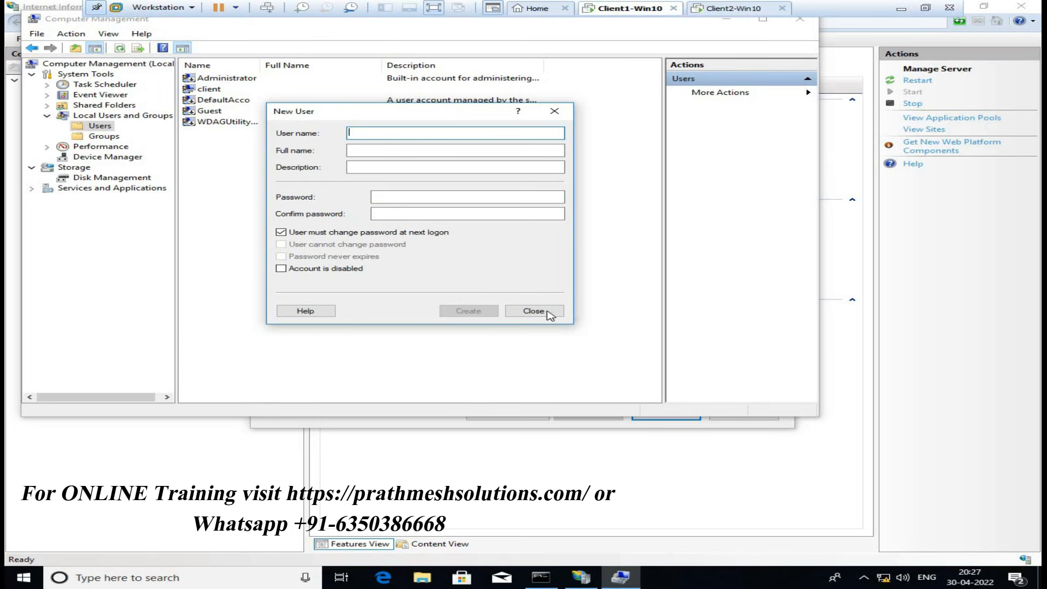
pyautogui.click(549, 312)
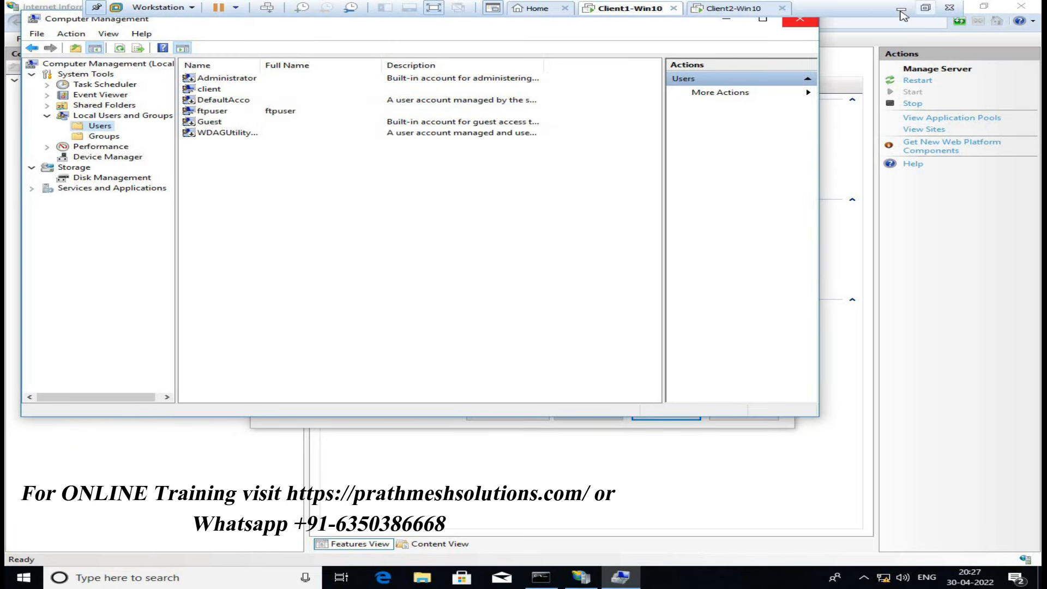
pyautogui.click(800, 21)
# Finish FTPSite with Basic authentication, access for specified user ftpuser, and Read permission
pyautogui.click(294, 239)
pyautogui.click(398, 296)
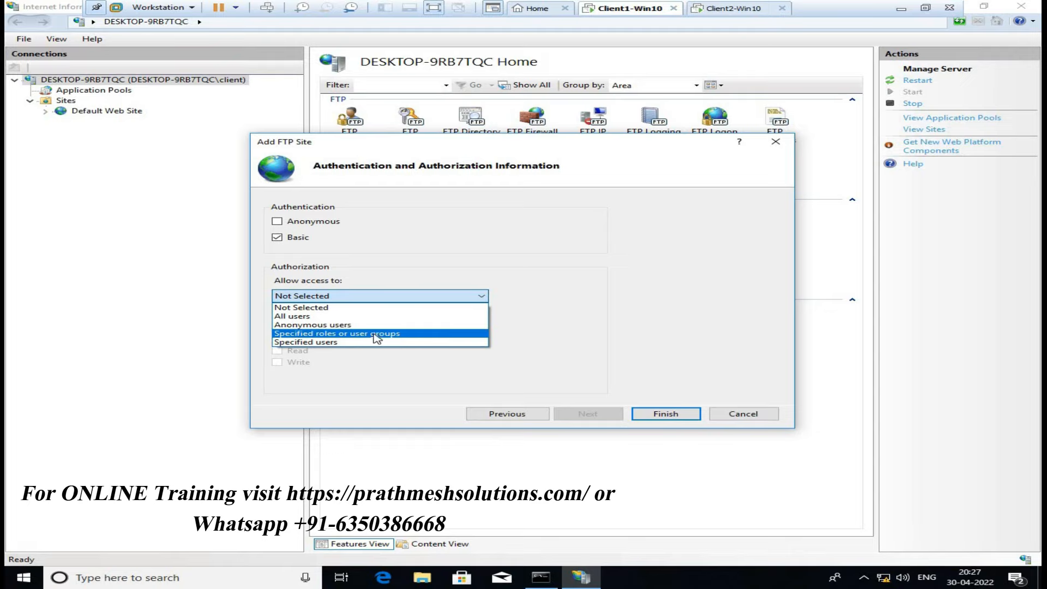
pyautogui.click(334, 342)
pyautogui.click(361, 316)
pyautogui.write('ftpuser')
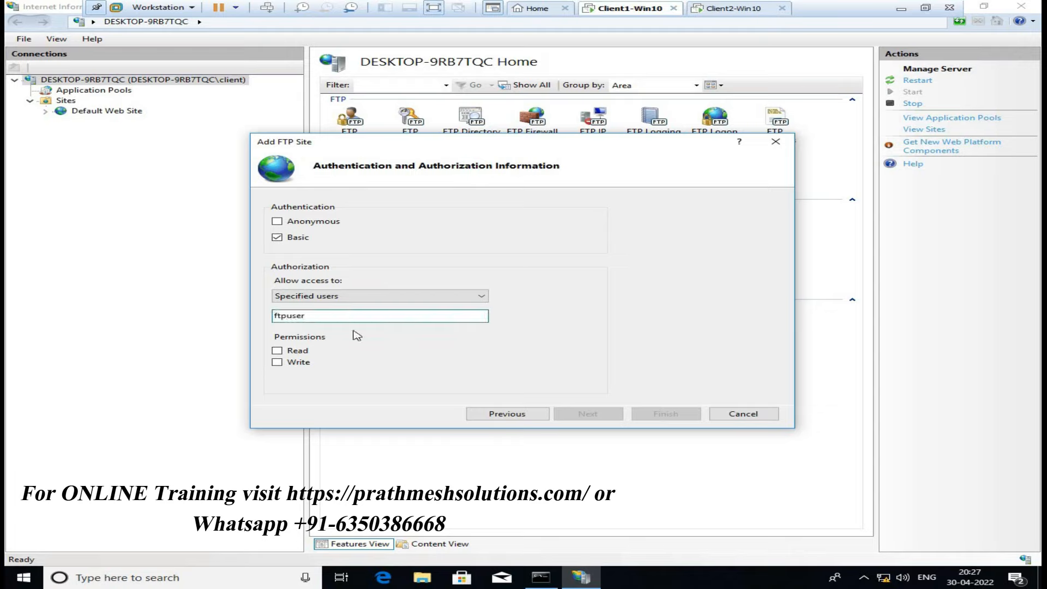
pyautogui.click(277, 351)
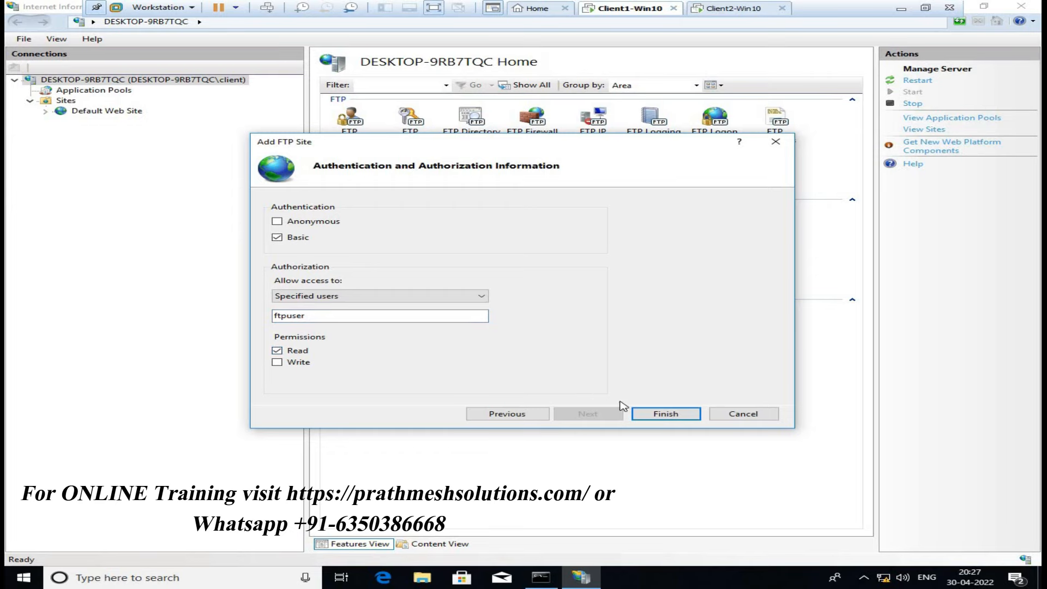
pyautogui.click(661, 415)
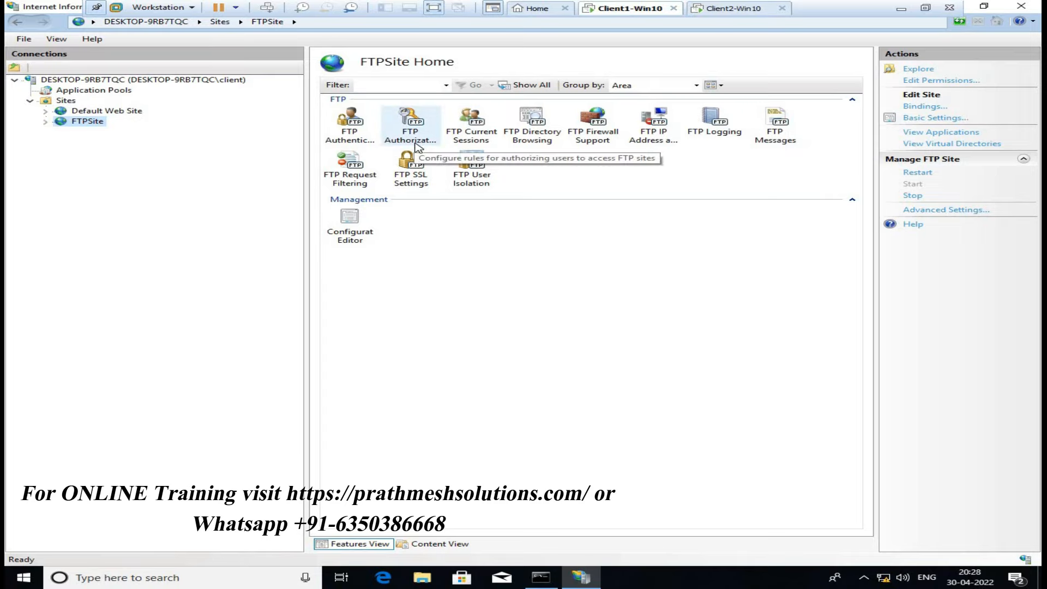
pyautogui.click(726, 10)
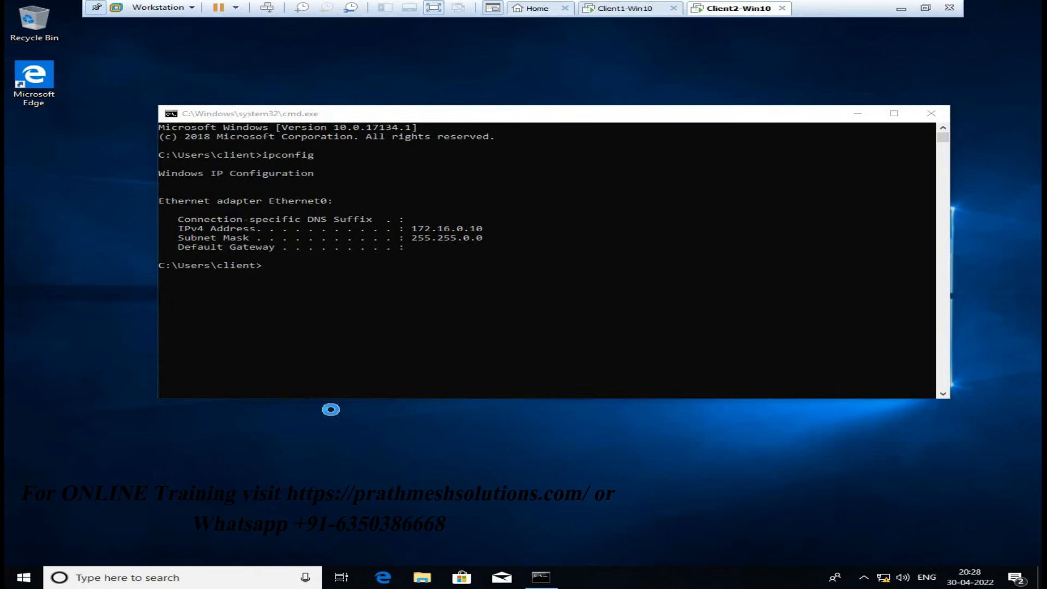
# Go to ftp://172.16.0.5 in a new File Explorer window
pyautogui.press('super+e')
pyautogui.click(457, 143)
pyautogui.write('ftp:')
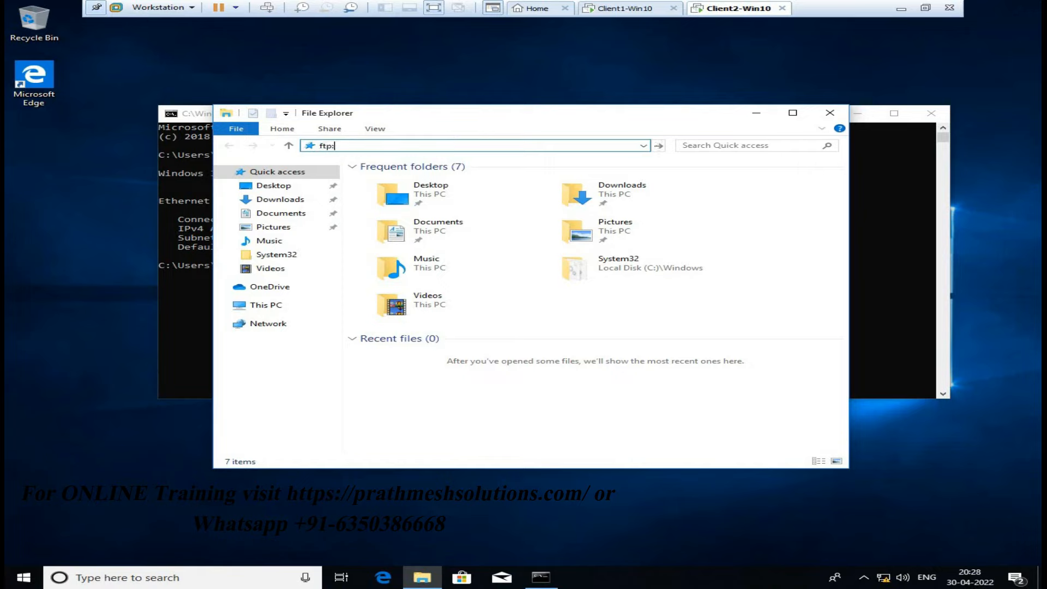
pyautogui.write('//172.16.0.5')
pyautogui.press('Return')
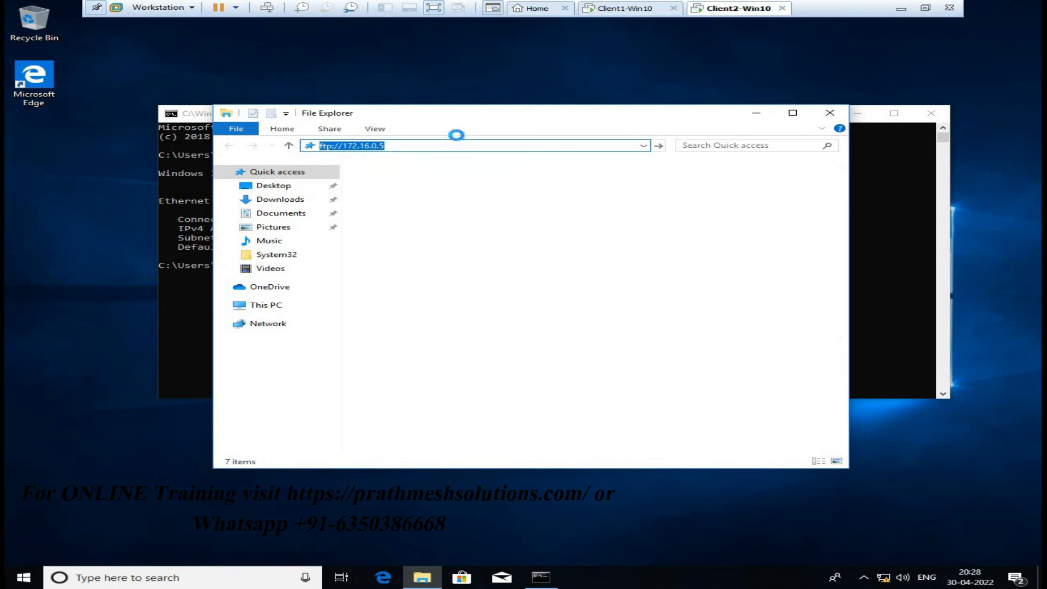
# Enter the FTP user's password in the Log On As prompt and log on
pyautogui.click(385, 190)
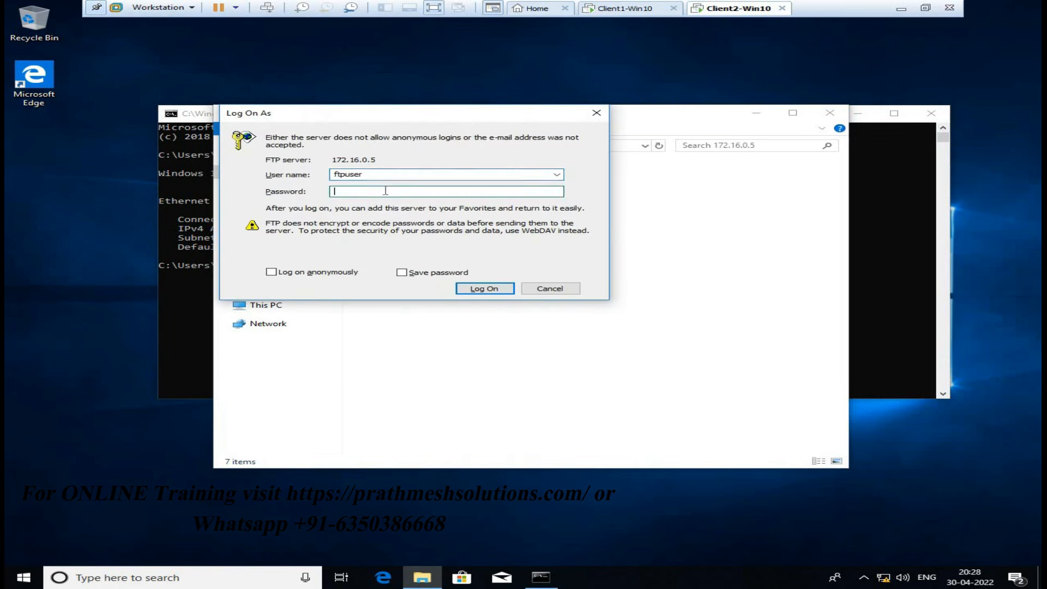
pyautogui.write('Password123')
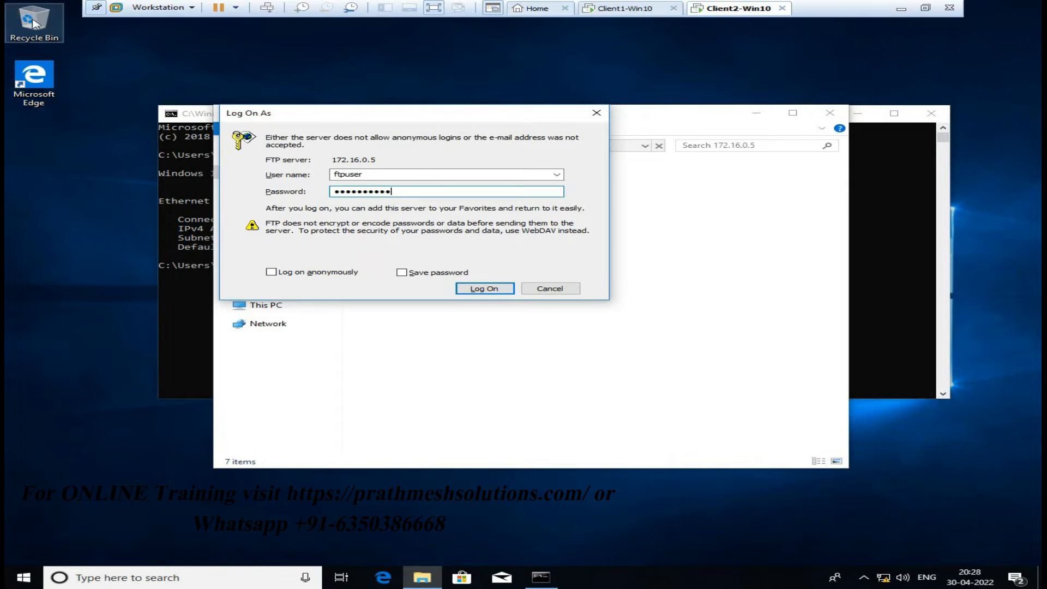
pyautogui.click(491, 289)
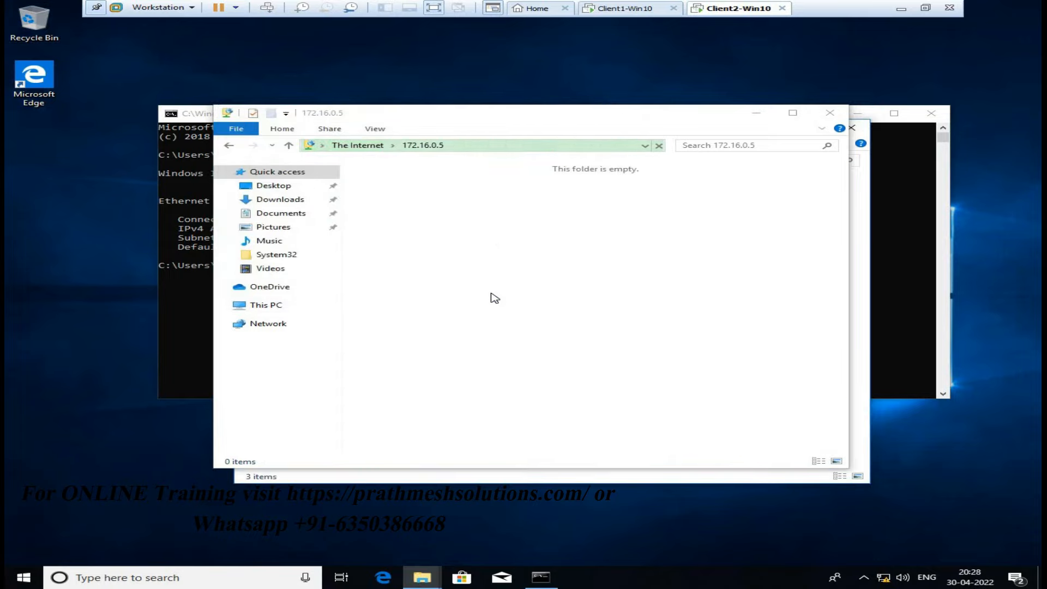
# Set the two FTP windows side by side and refresh both folder listings
pyautogui.click(520, 115)
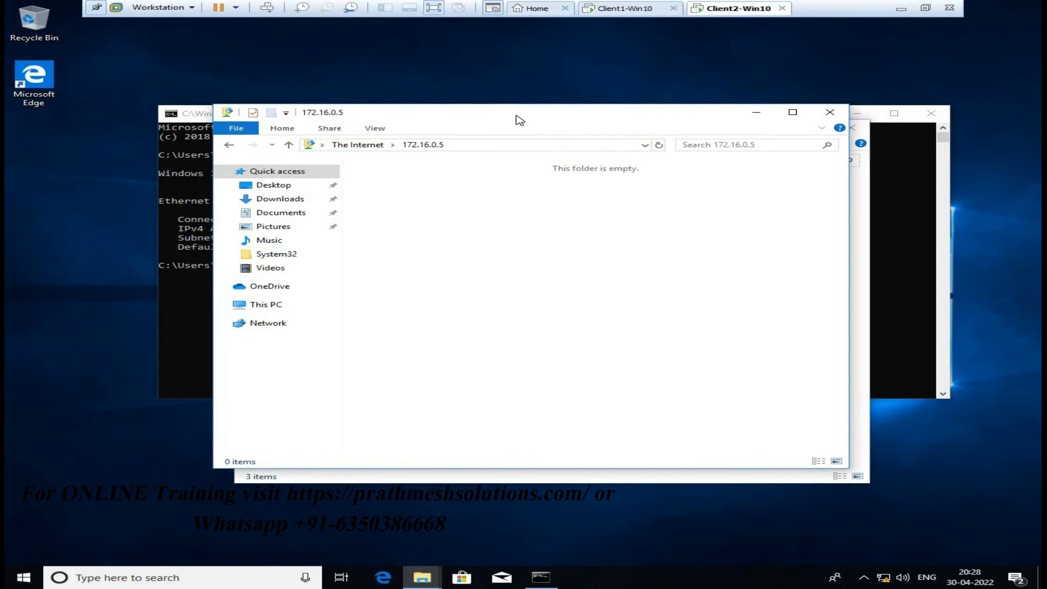
pyautogui.moveTo(520, 120); pyautogui.dragTo(730, 168)
pyautogui.click(568, 136)
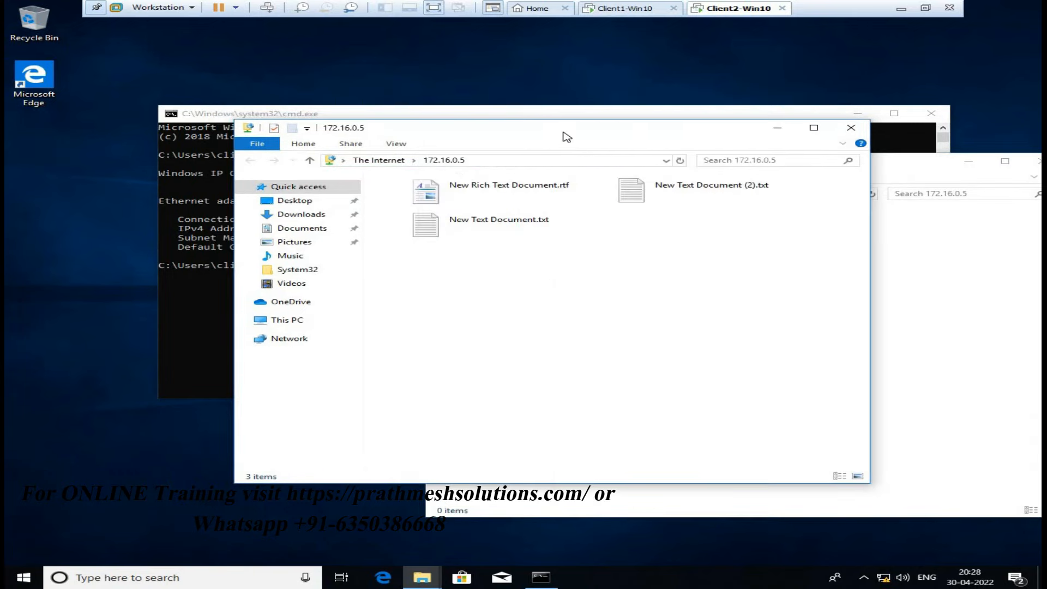
pyautogui.rightClick(522, 263)
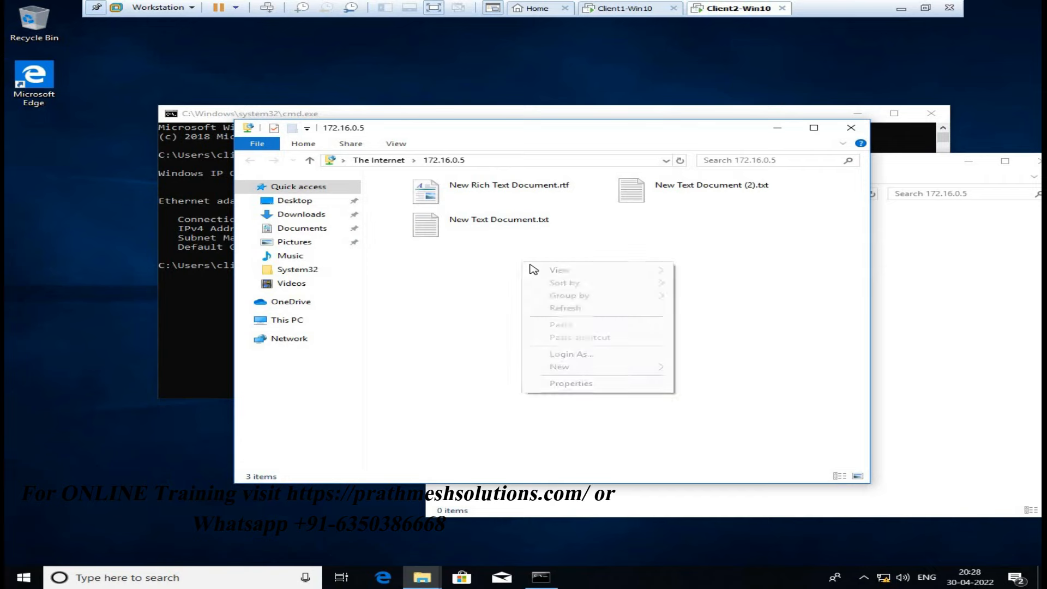
pyautogui.click(567, 308)
pyautogui.rightClick(906, 304)
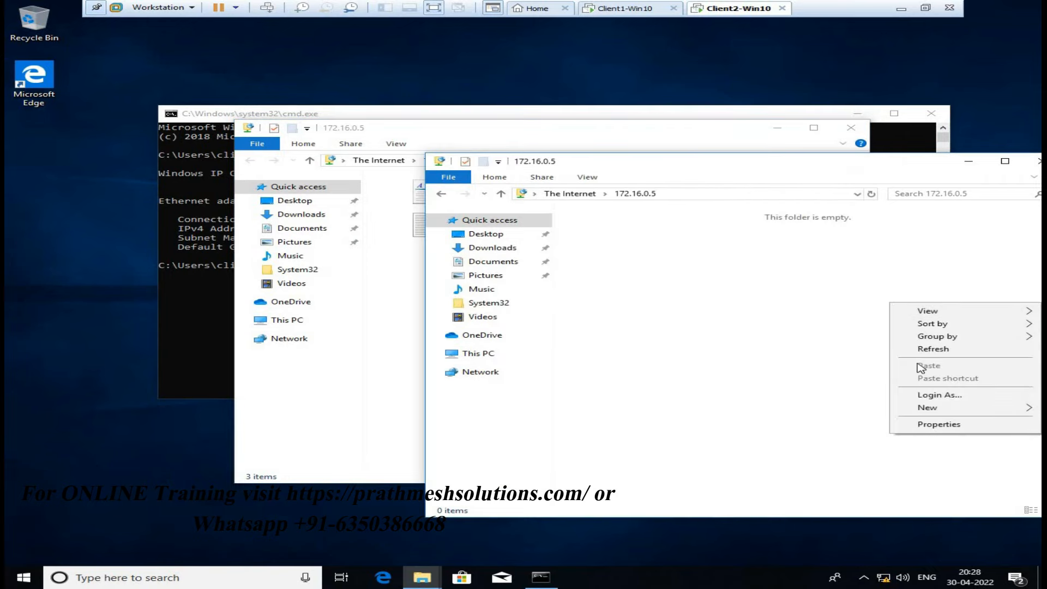
pyautogui.click(933, 348)
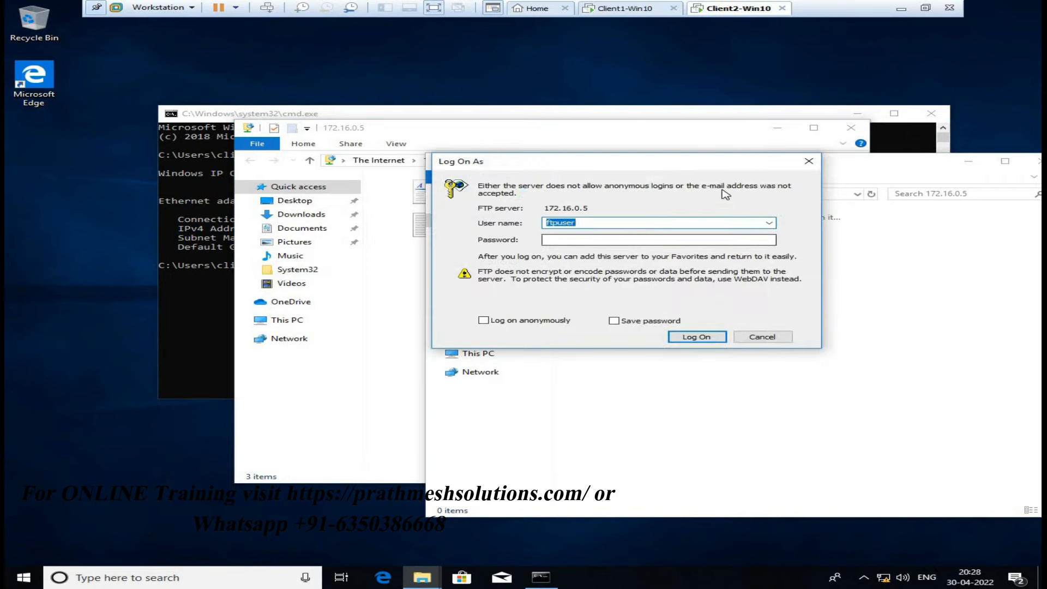
# Cancel the repeated logon prompt, close the empty duplicate window, and return to Client1-Win10
pyautogui.click(762, 337)
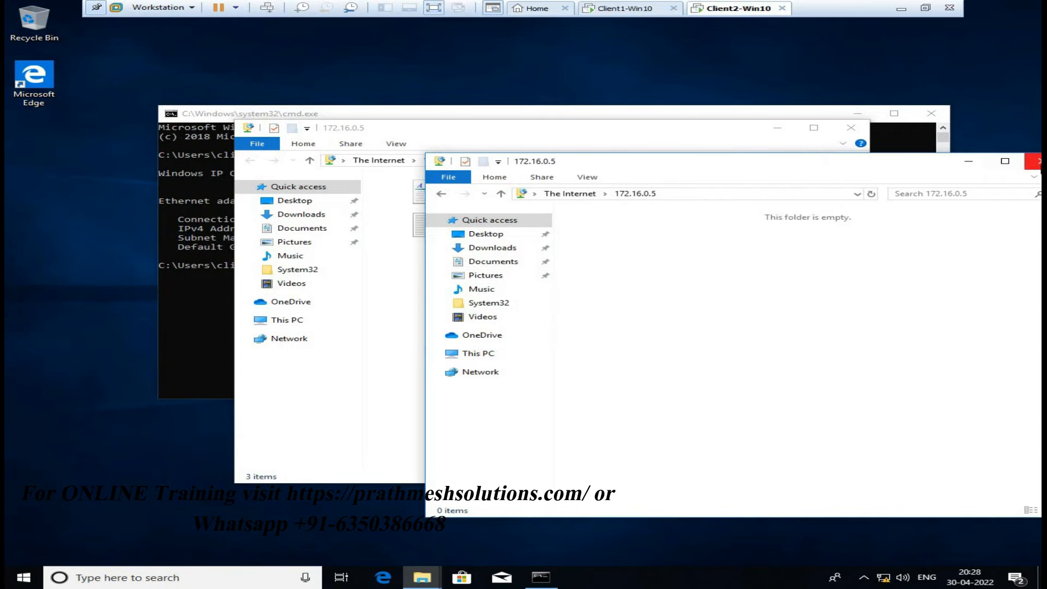
pyautogui.click(1036, 160)
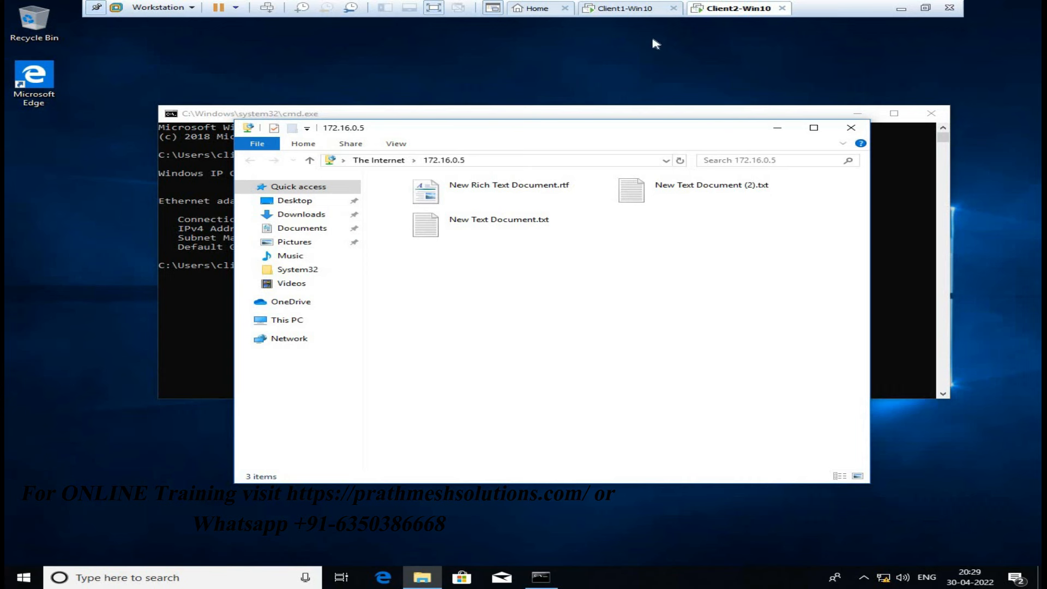
pyautogui.click(639, 10)
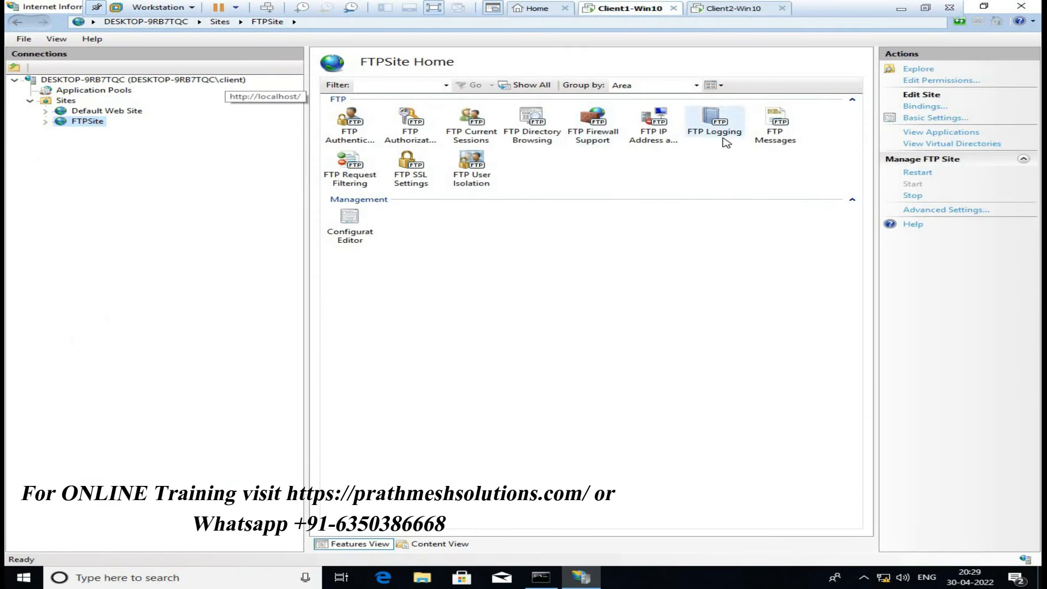
# In FTP Messages, suppress the default banner and apply the banner 'Hi , Welcome to FTP Site'
pyautogui.doubleClick(775, 116)
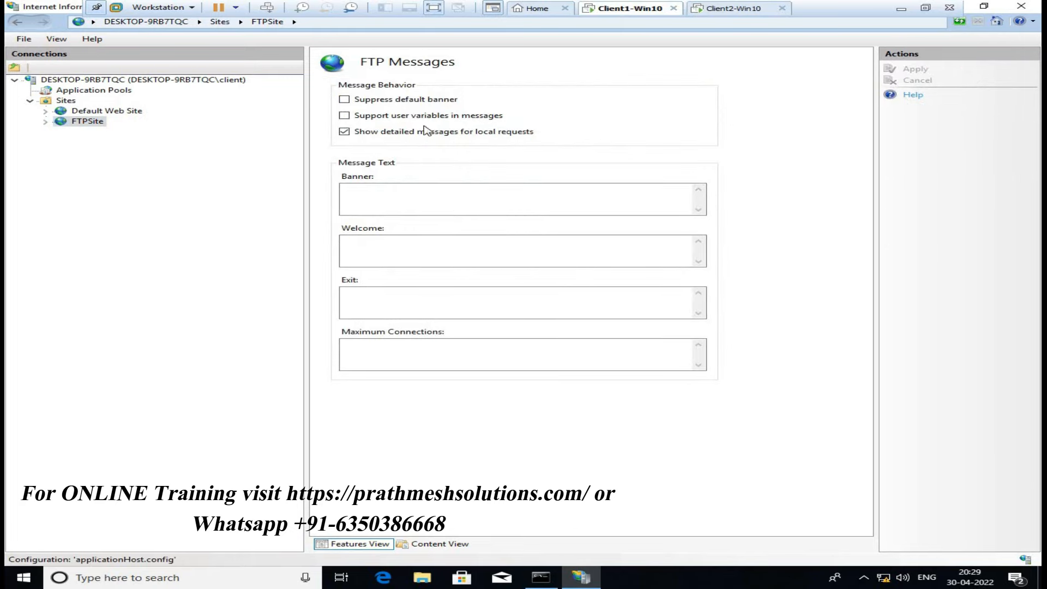
pyautogui.click(344, 99)
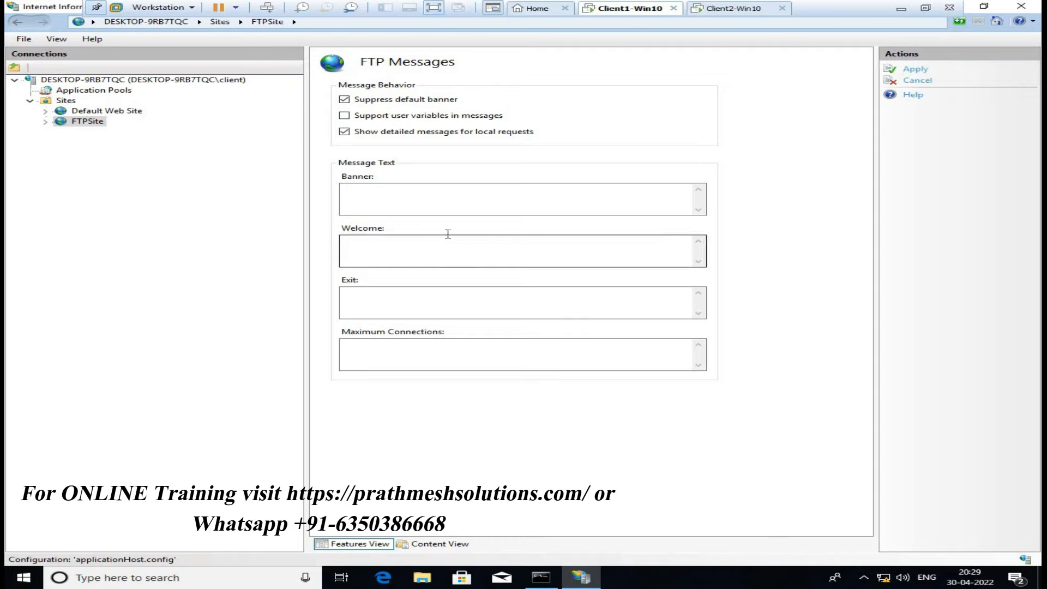
pyautogui.click(384, 188)
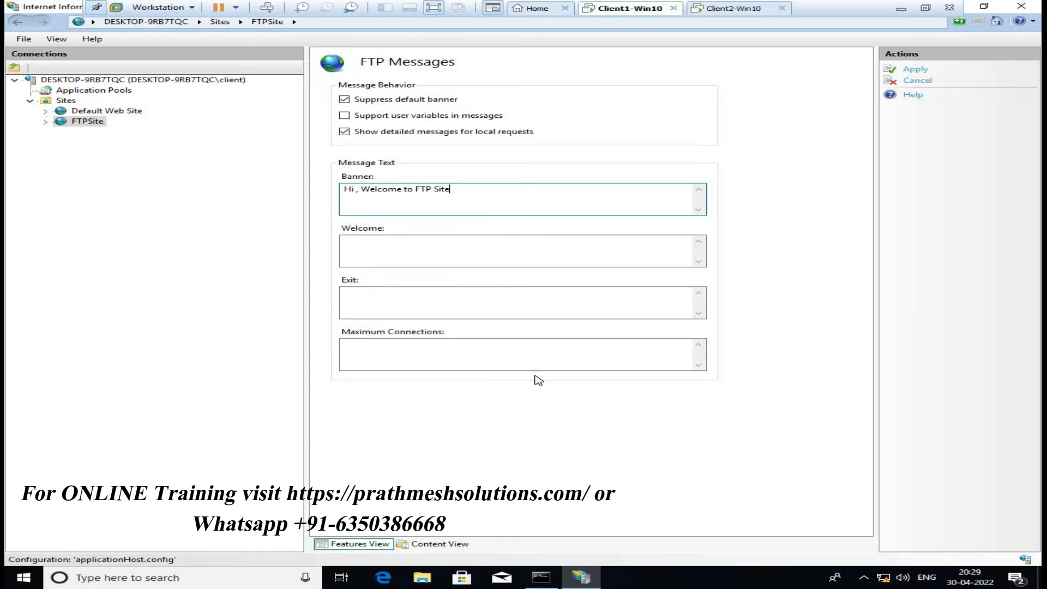
pyautogui.click(915, 71)
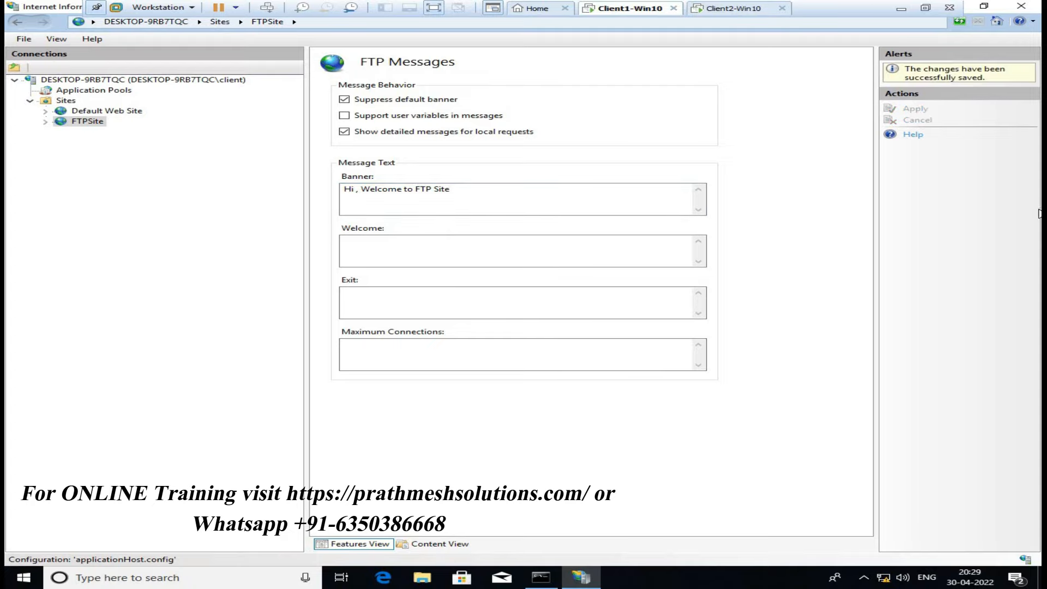
pyautogui.click(87, 121)
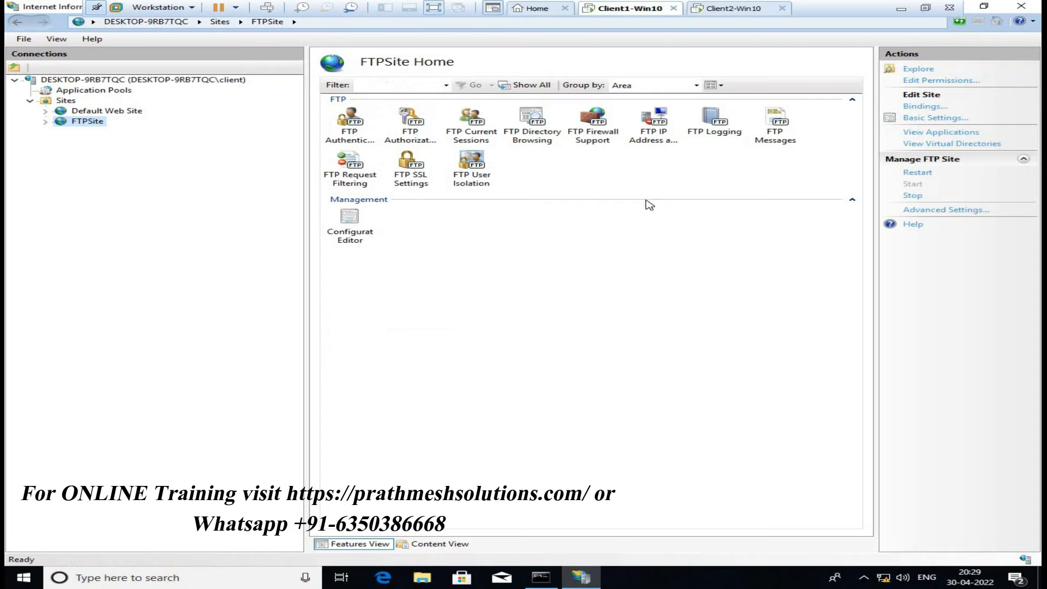
# Check FTP Authentication, then read the active session's user name, bytes received and session ID
pyautogui.doubleClick(340, 126)
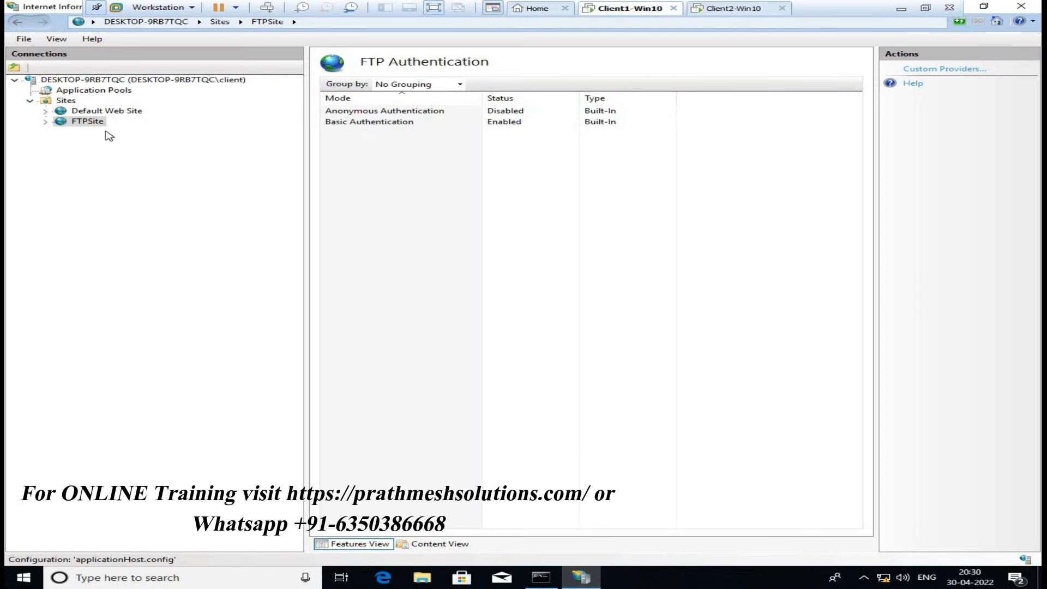
pyautogui.click(86, 126)
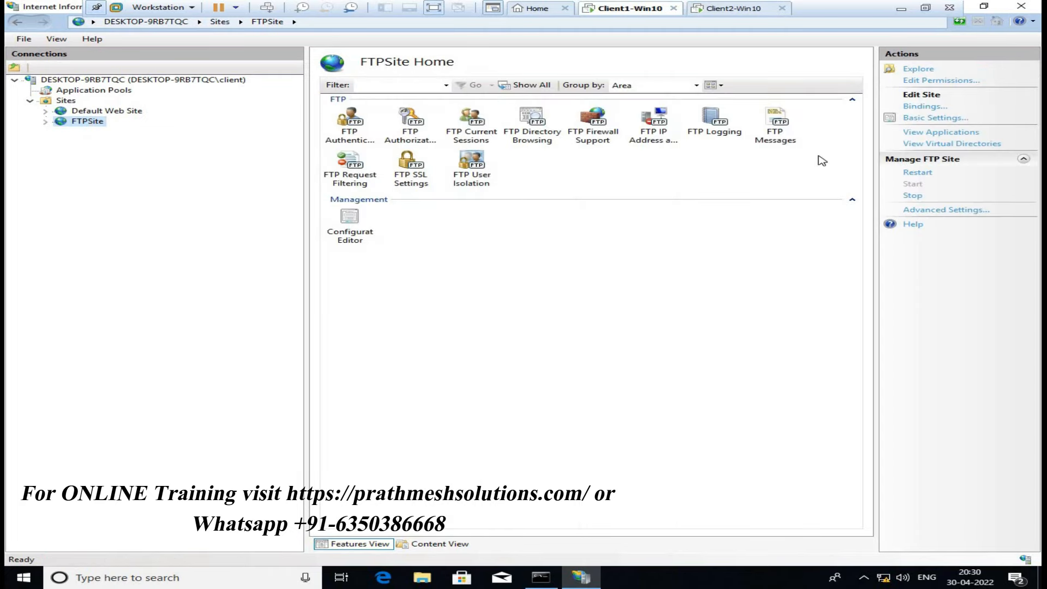
pyautogui.doubleClick(481, 121)
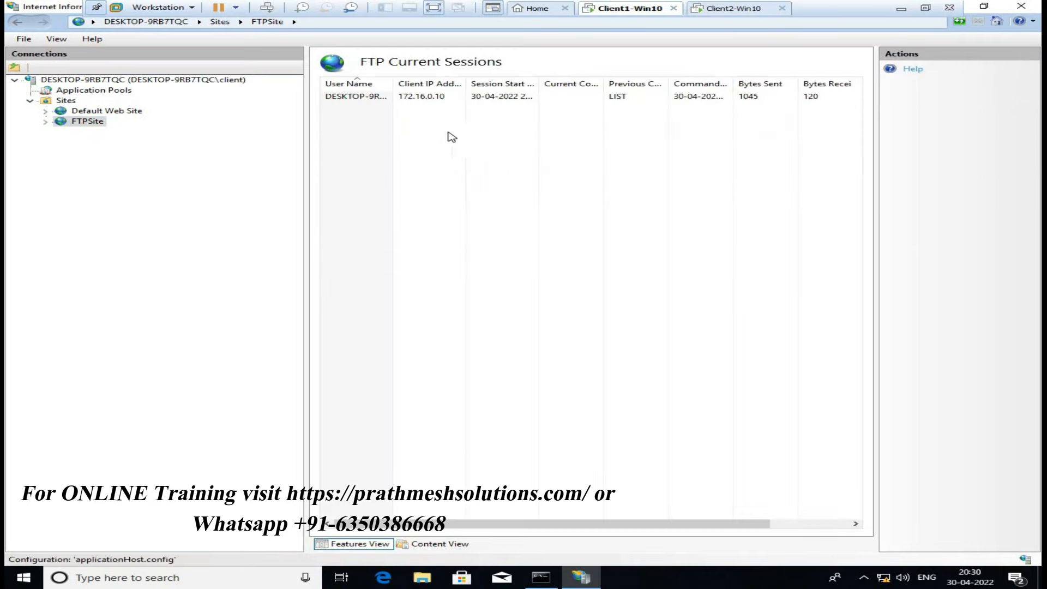
pyautogui.moveTo(393, 83); pyautogui.dragTo(447, 84)
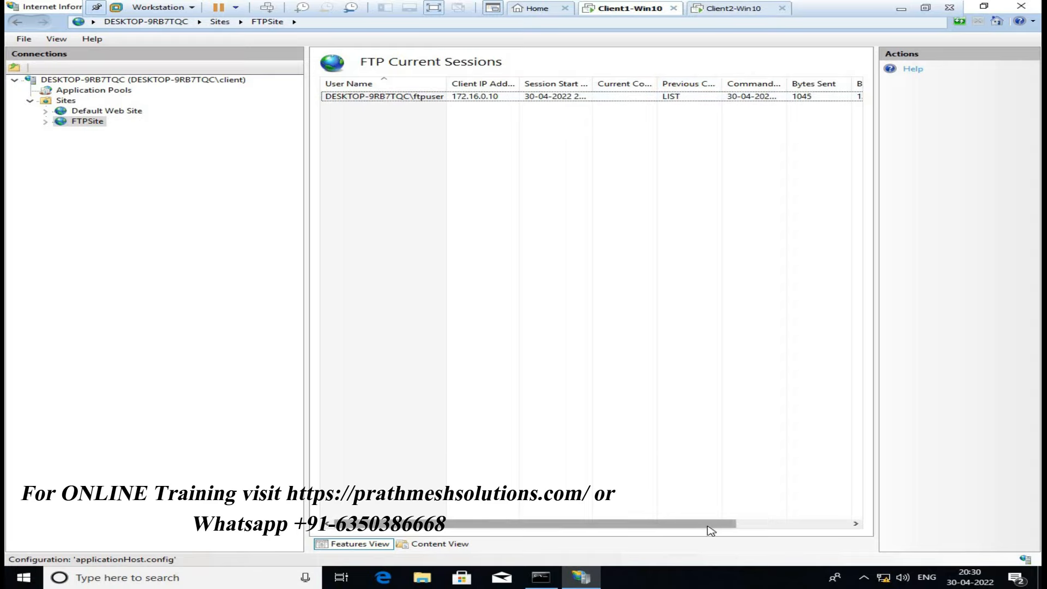
pyautogui.moveTo(711, 531); pyautogui.dragTo(818, 525)
pyautogui.click(857, 525)
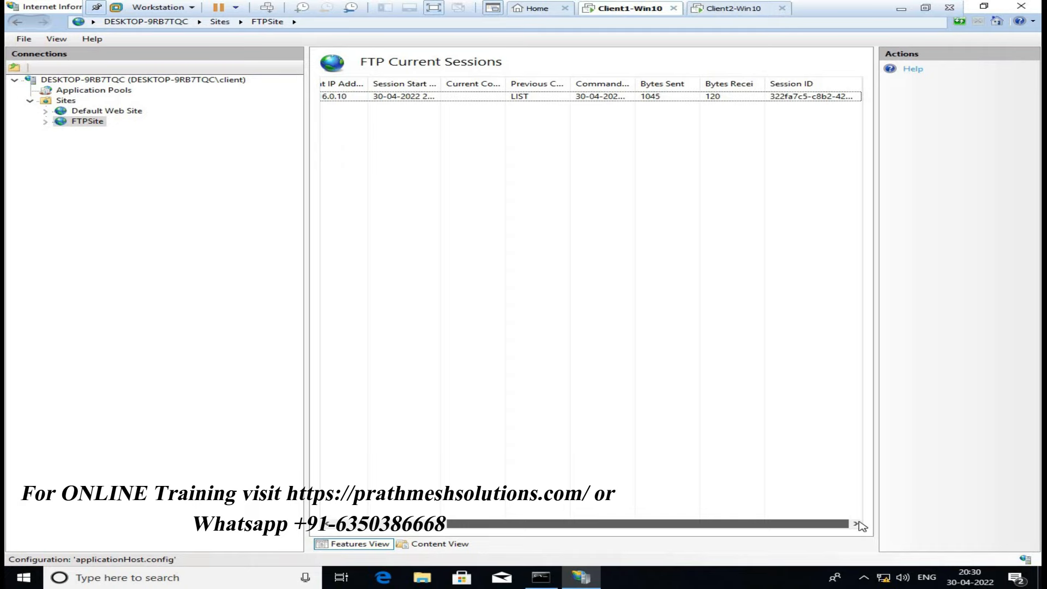
pyautogui.moveTo(577, 529); pyautogui.dragTo(458, 527)
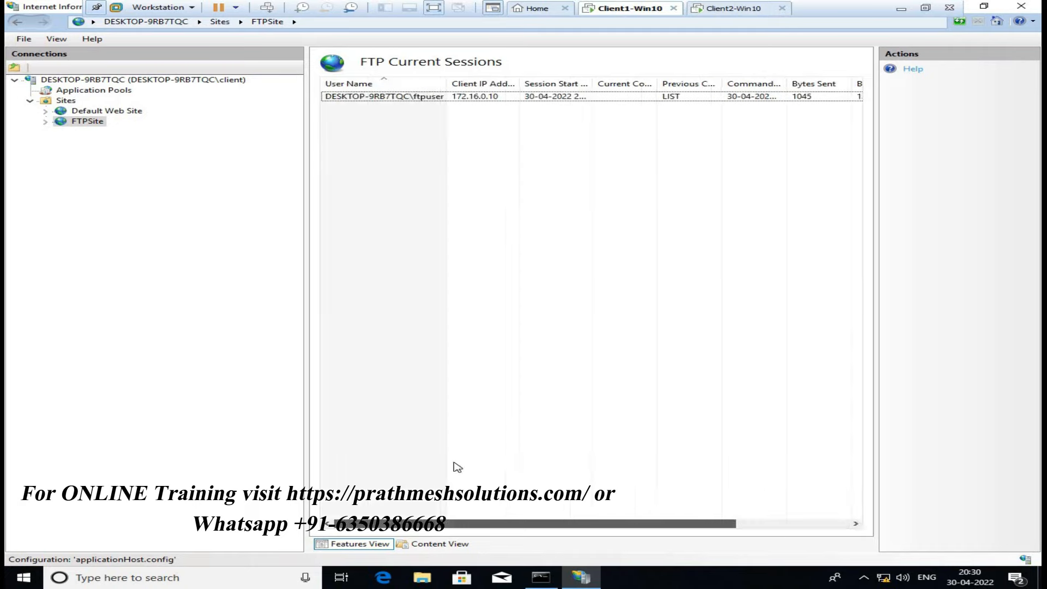
pyautogui.click(90, 122)
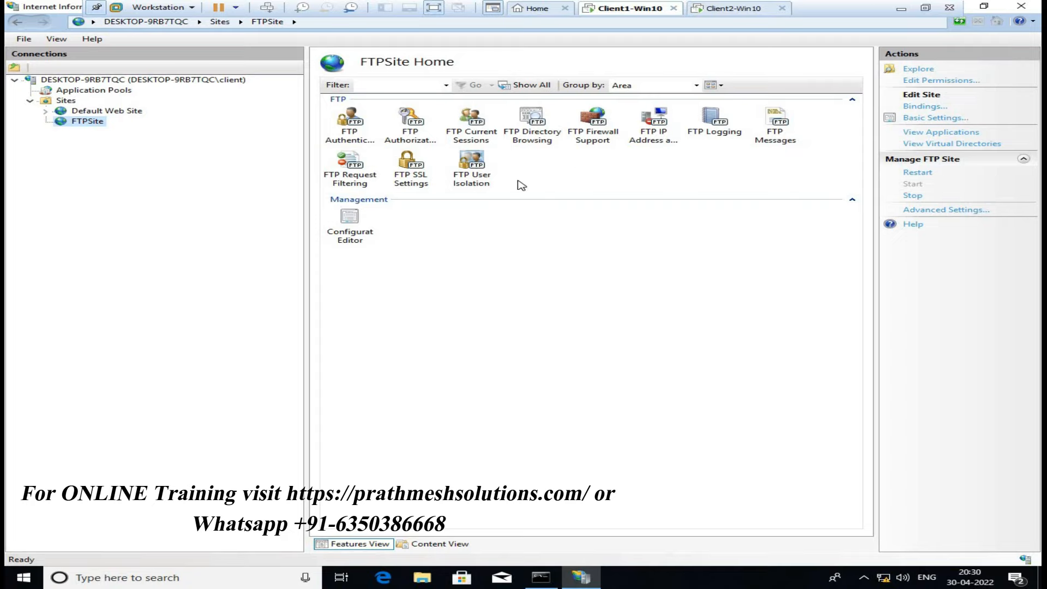
pyautogui.doubleClick(591, 127)
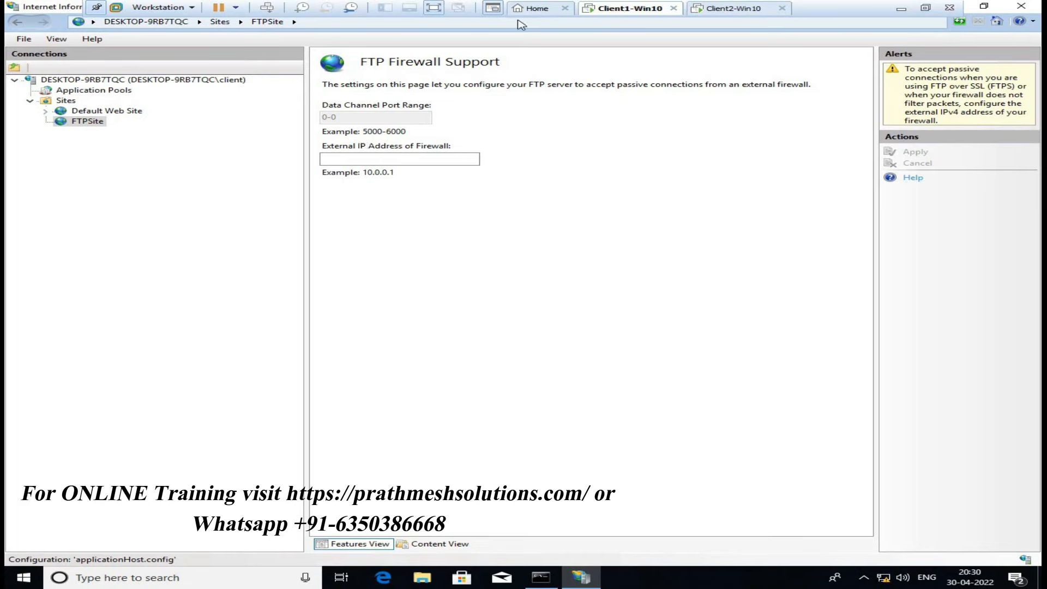
pyautogui.click(86, 122)
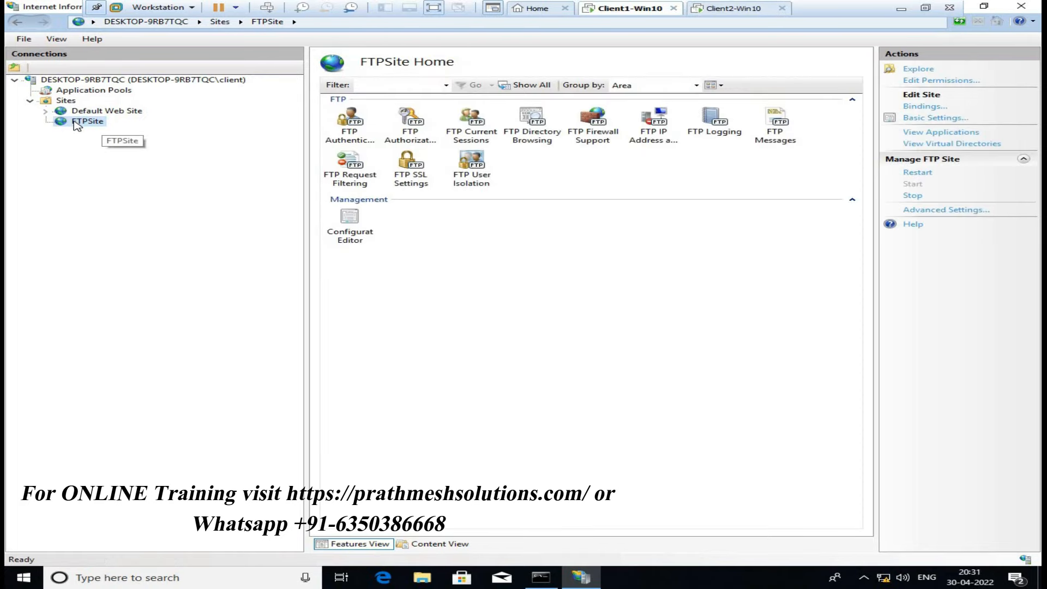
# Copy the FTP log directory C:\inetpub\logs\LogFiles into the Run box and dismiss the permission prompt
pyautogui.doubleClick(713, 121)
pyautogui.moveTo(494, 171); pyautogui.dragTo(228, 184)
pyautogui.hotkey('ctrl', 'c')
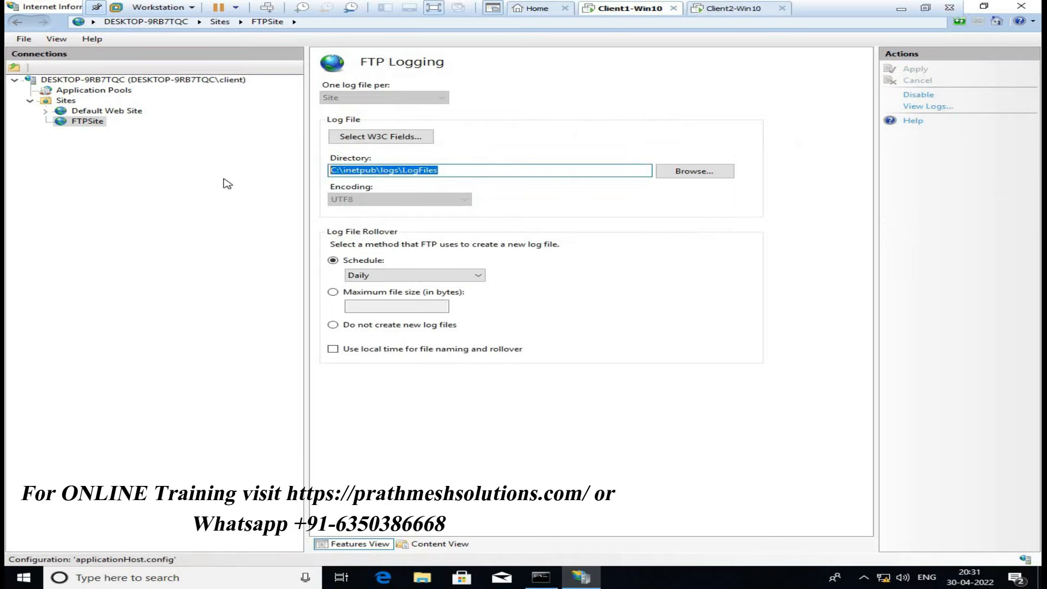
pyautogui.press('super+r')
pyautogui.hotkey('ctrl', 'v')
pyautogui.press('Return')
pyautogui.click(615, 304)
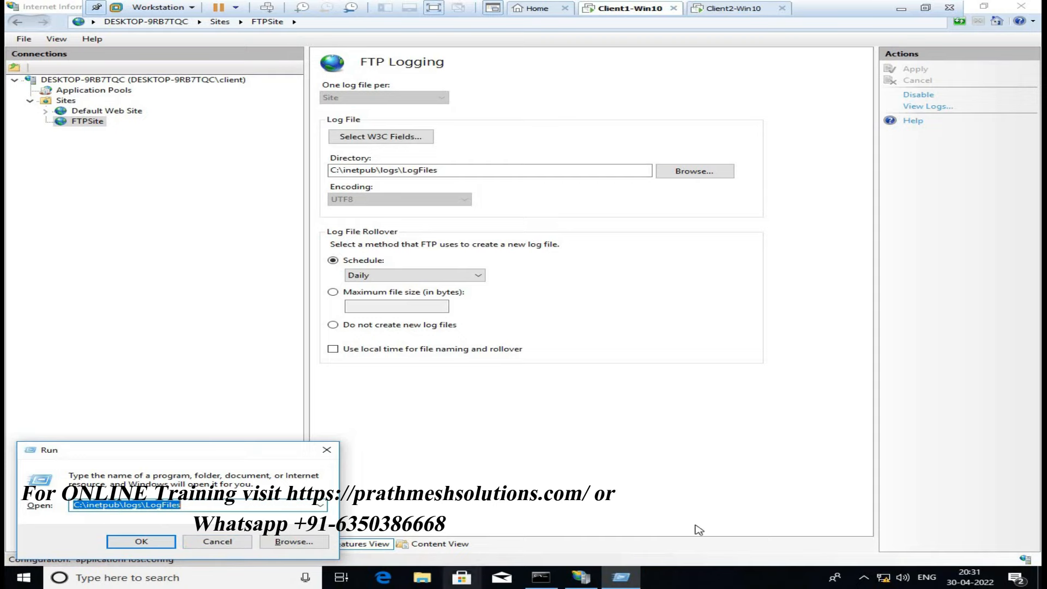
# Browse File Explorer to C:\inetpub, briefly checking the ftproot folder
pyautogui.click(785, 456)
pyautogui.press('super+e')
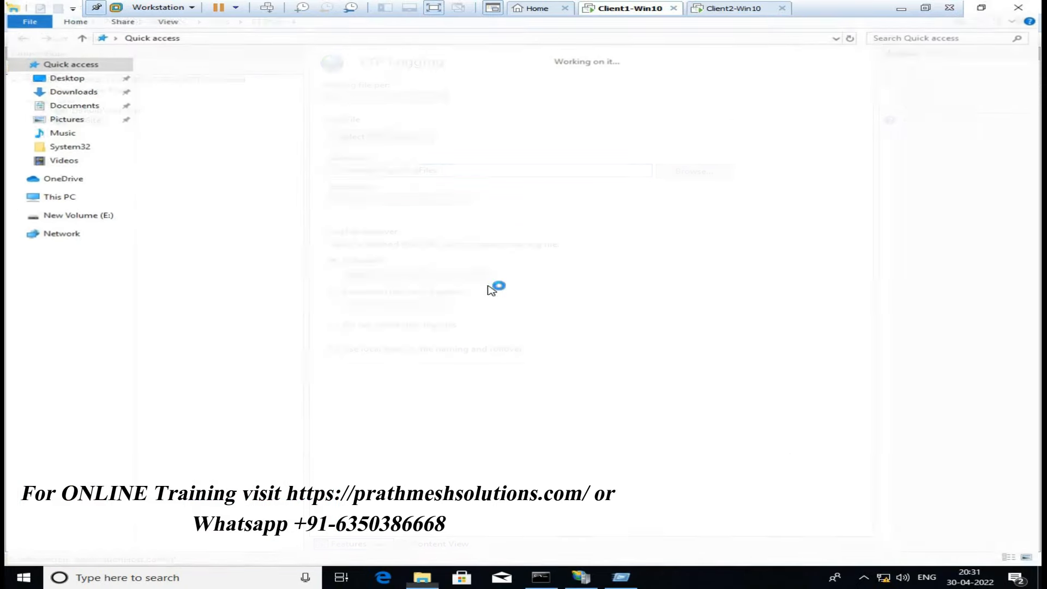
pyautogui.click(60, 197)
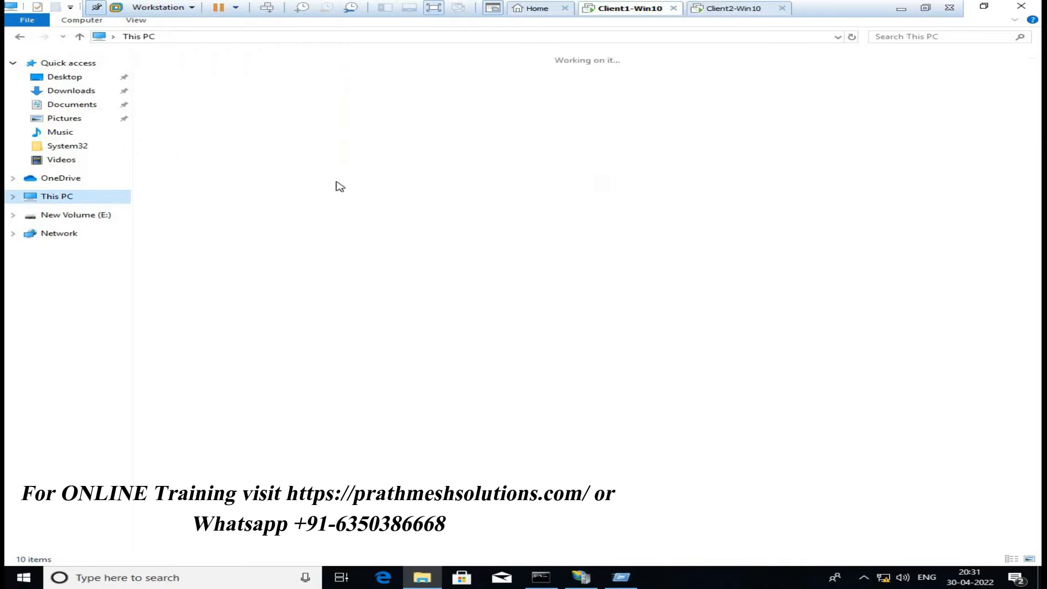
pyautogui.doubleClick(276, 182)
pyautogui.doubleClick(188, 84)
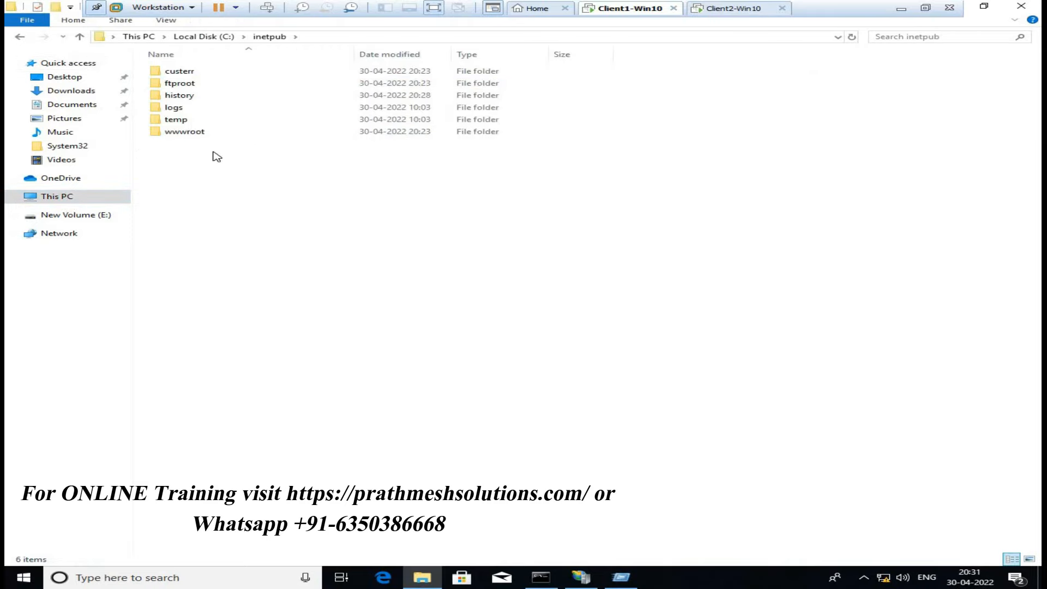
pyautogui.doubleClick(184, 83)
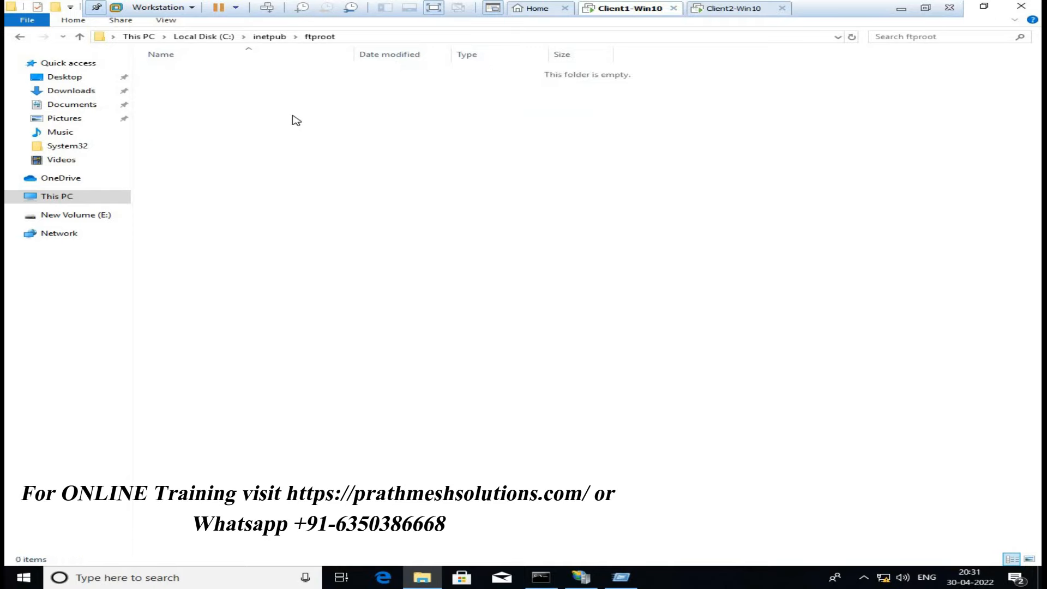
pyautogui.click(1013, 10)
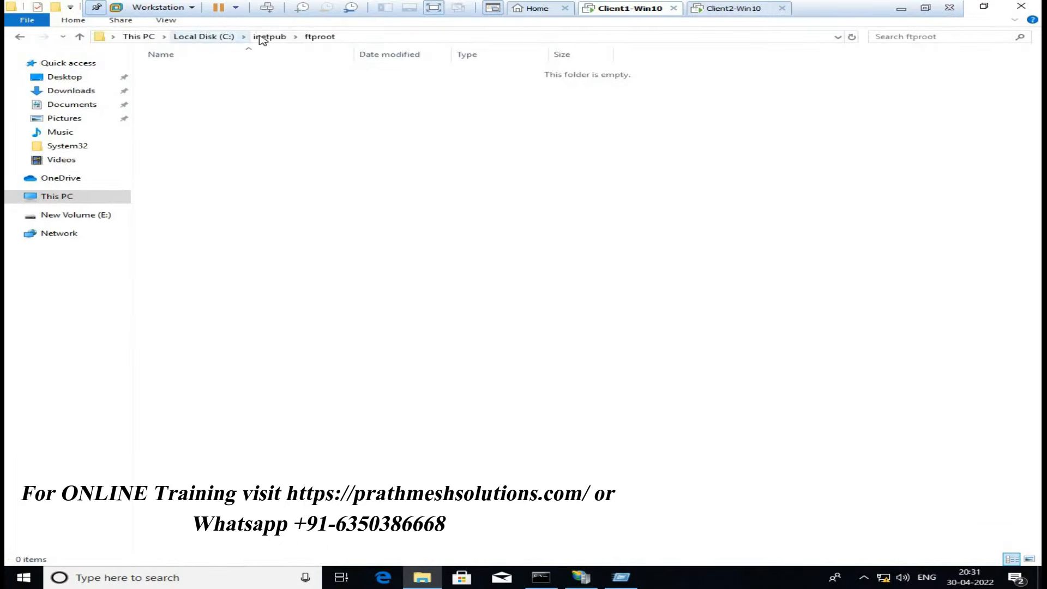
pyautogui.click(268, 37)
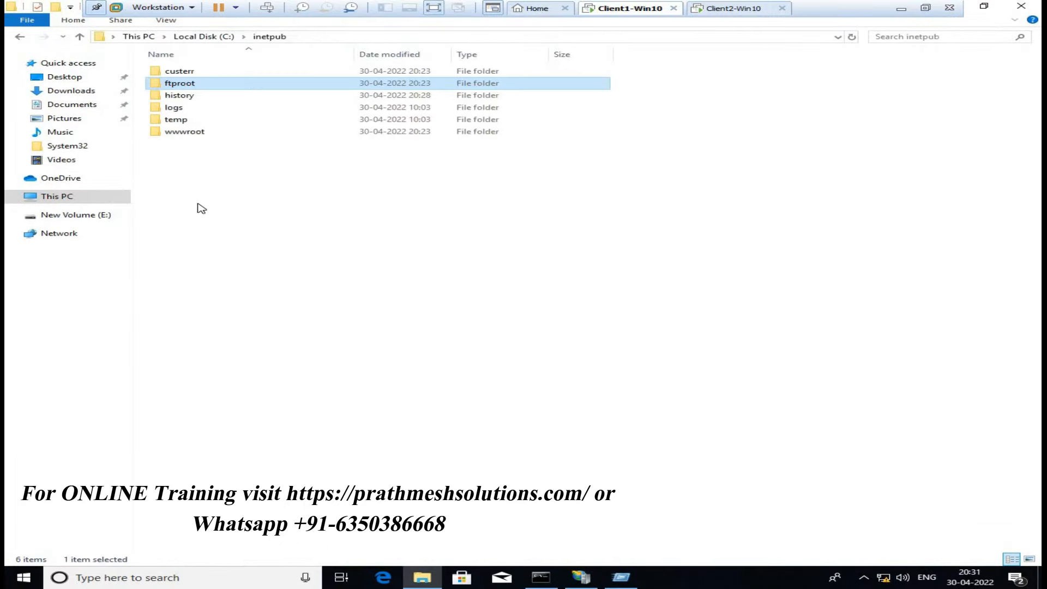
# Grant access through logs\LogFiles\FTPSVC2 and open u_ex220430 in Notepad
pyautogui.doubleClick(181, 108)
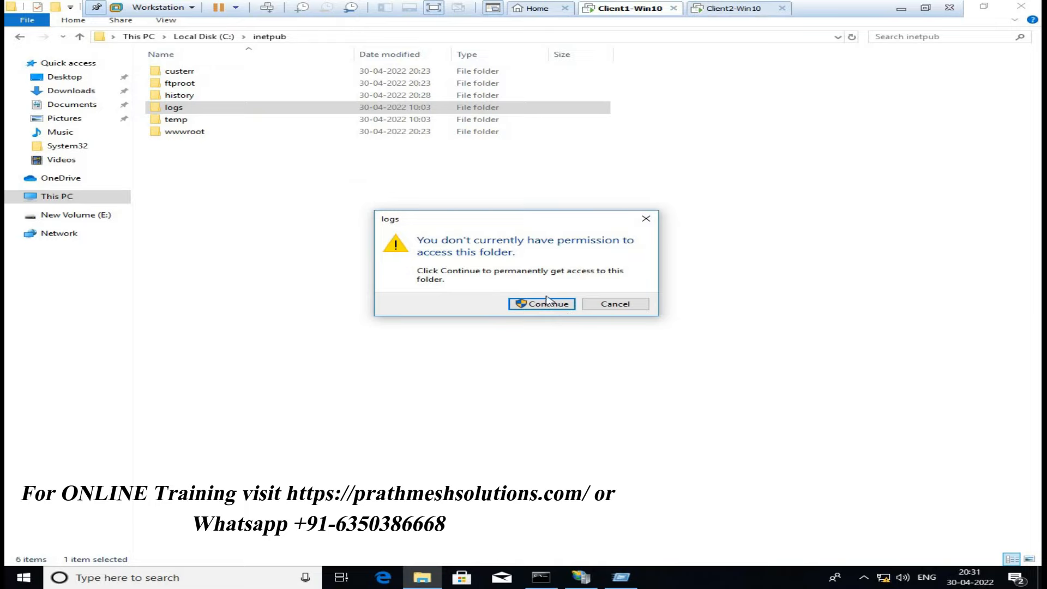
pyautogui.click(549, 305)
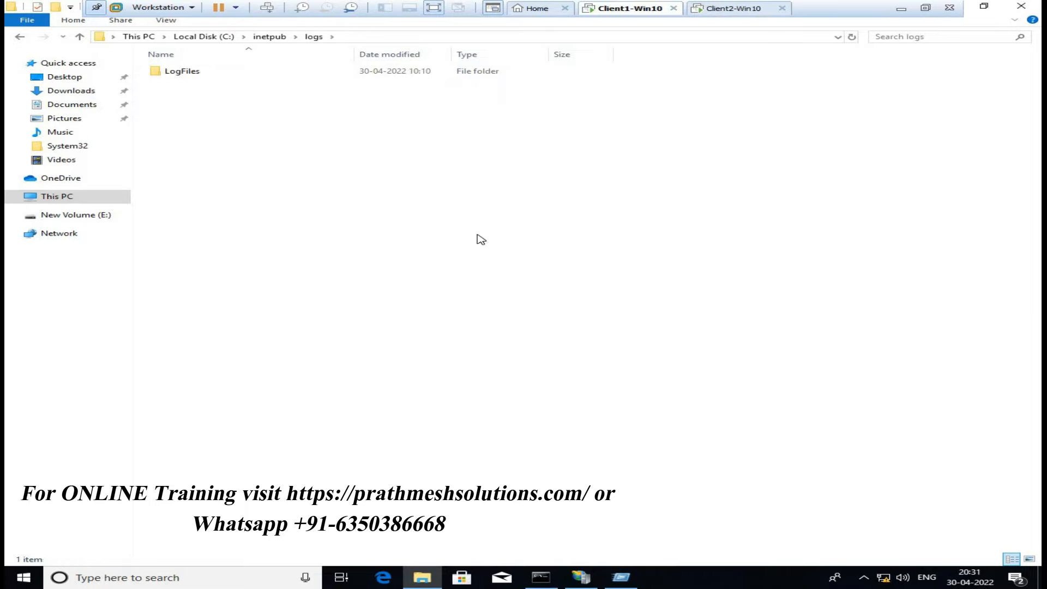
pyautogui.doubleClick(187, 71)
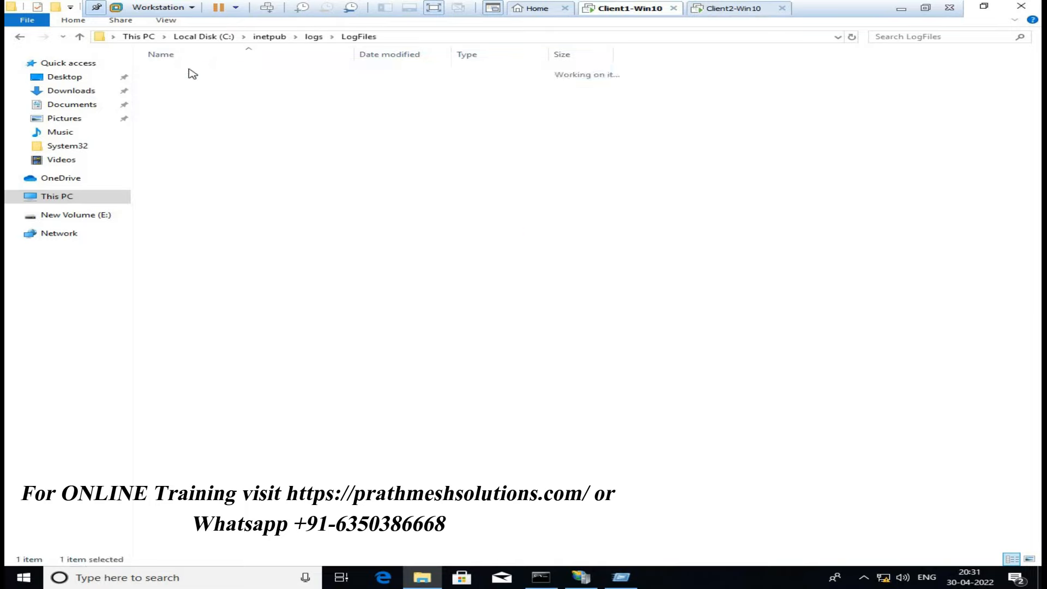
pyautogui.doubleClick(187, 71)
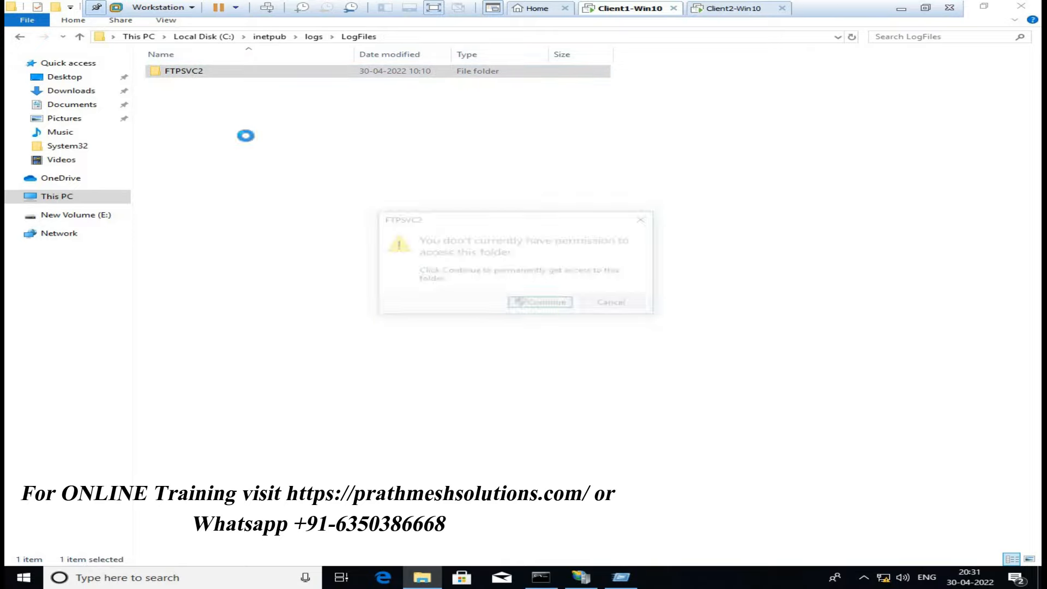
pyautogui.click(541, 304)
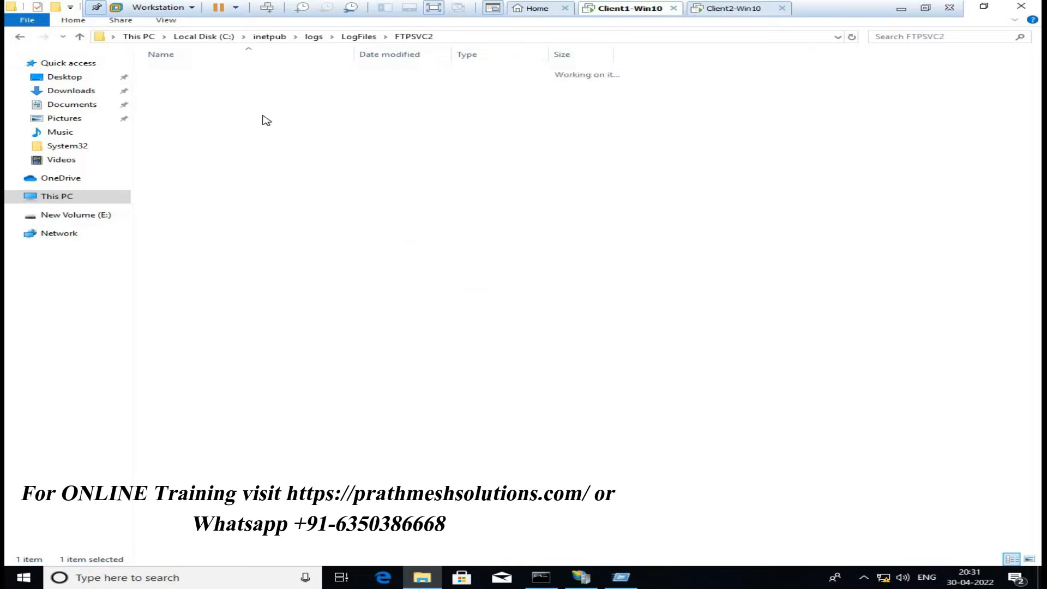
pyautogui.doubleClick(197, 71)
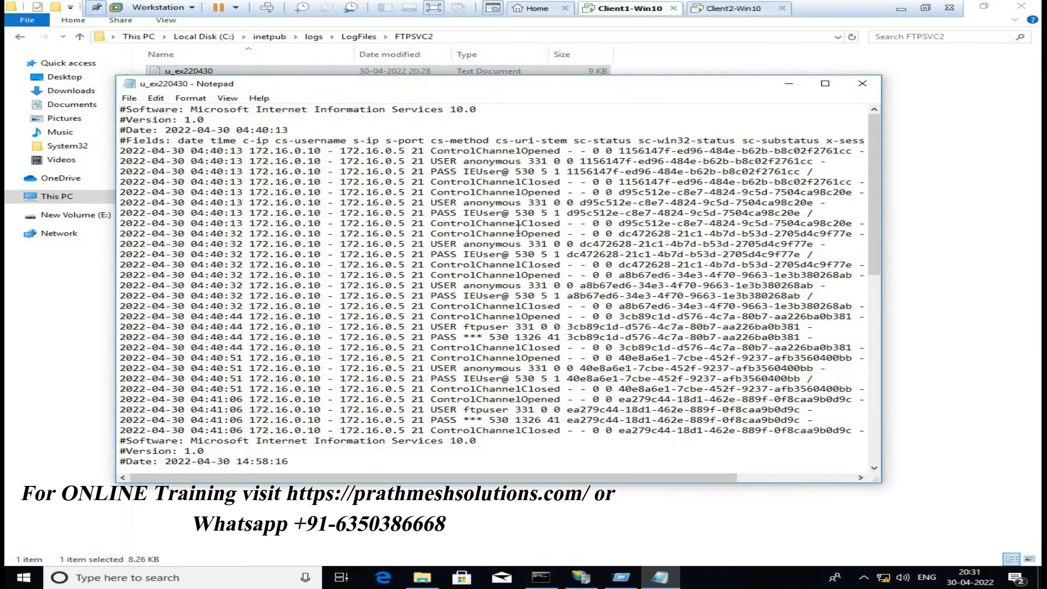
# Scroll the u_ex220430 log to its latest session entries, then return to IIS Manager
pyautogui.scroll(-12, 517, 250)
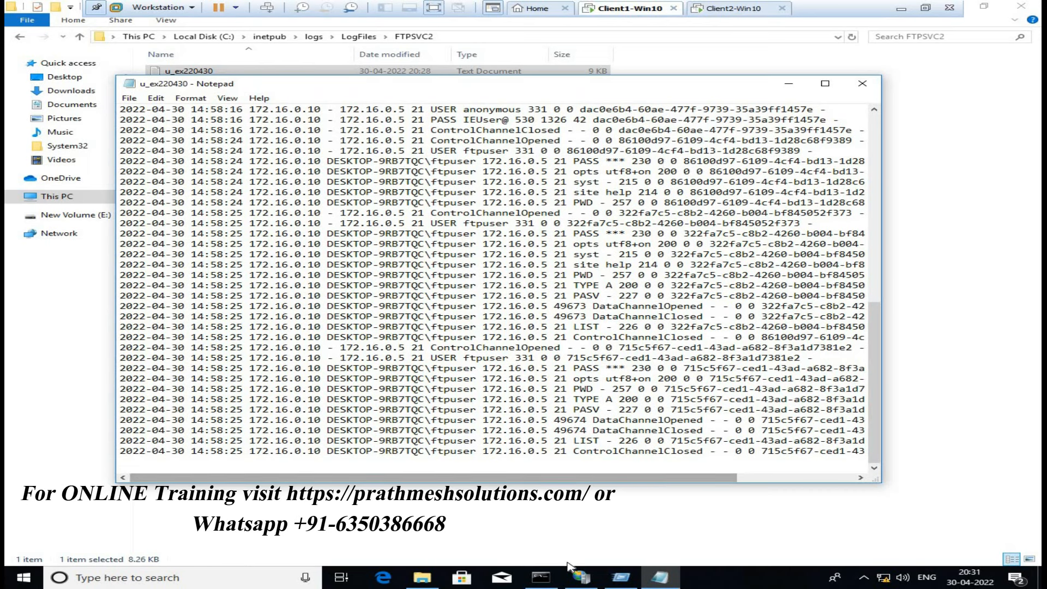
pyautogui.moveTo(581, 577)
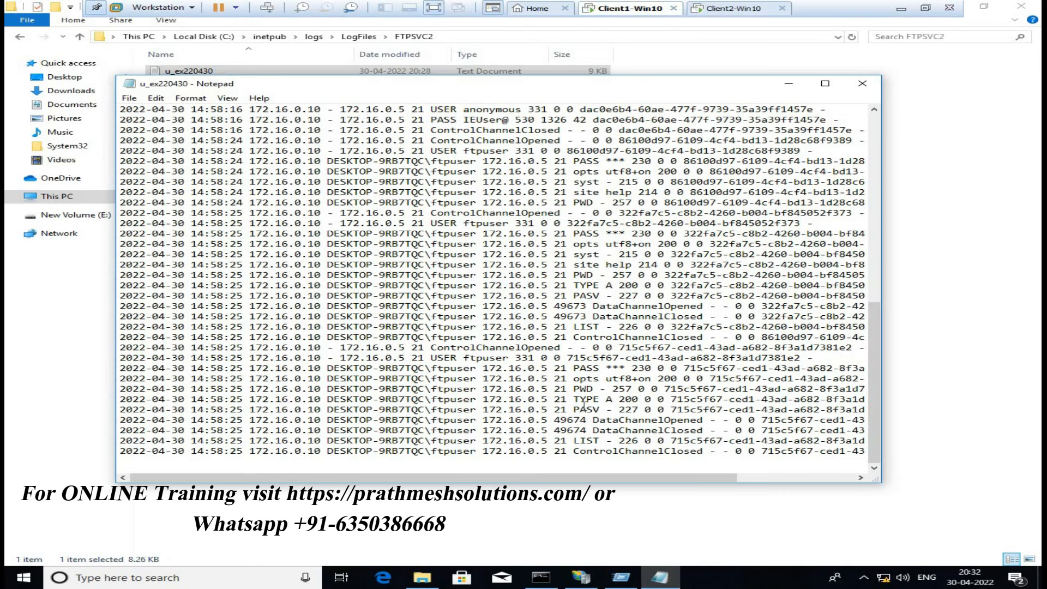
pyautogui.click(593, 582)
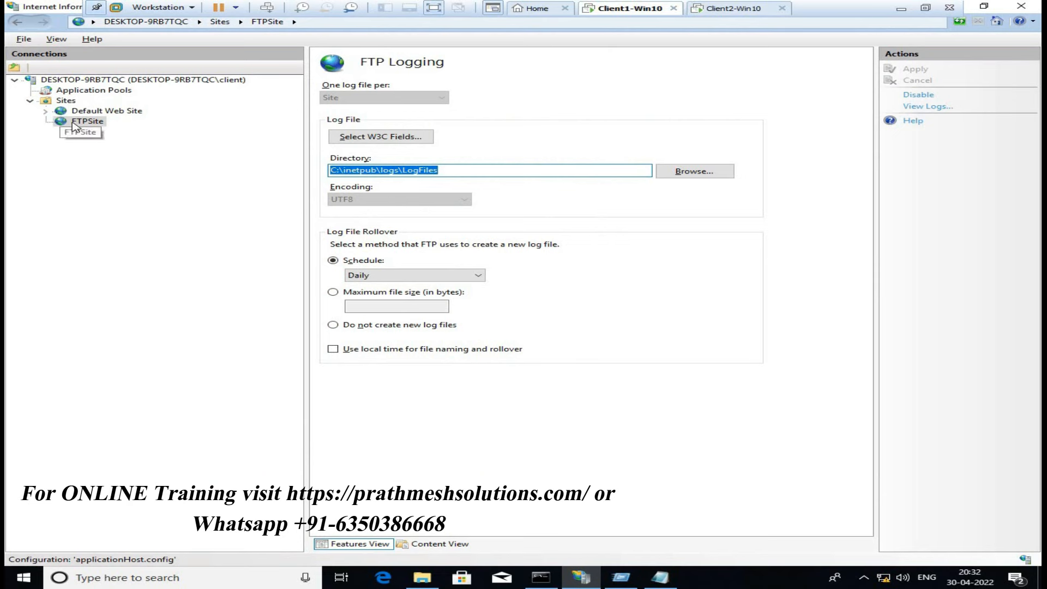
# Select FTPSite in Connections and open its FTP SSL Settings page
pyautogui.click(79, 121)
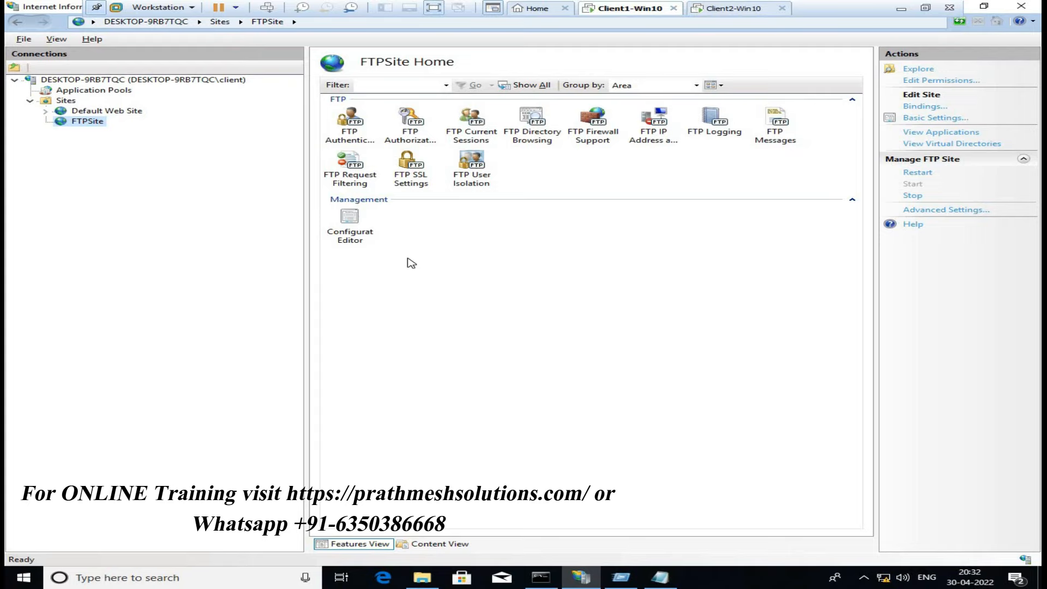
pyautogui.doubleClick(417, 174)
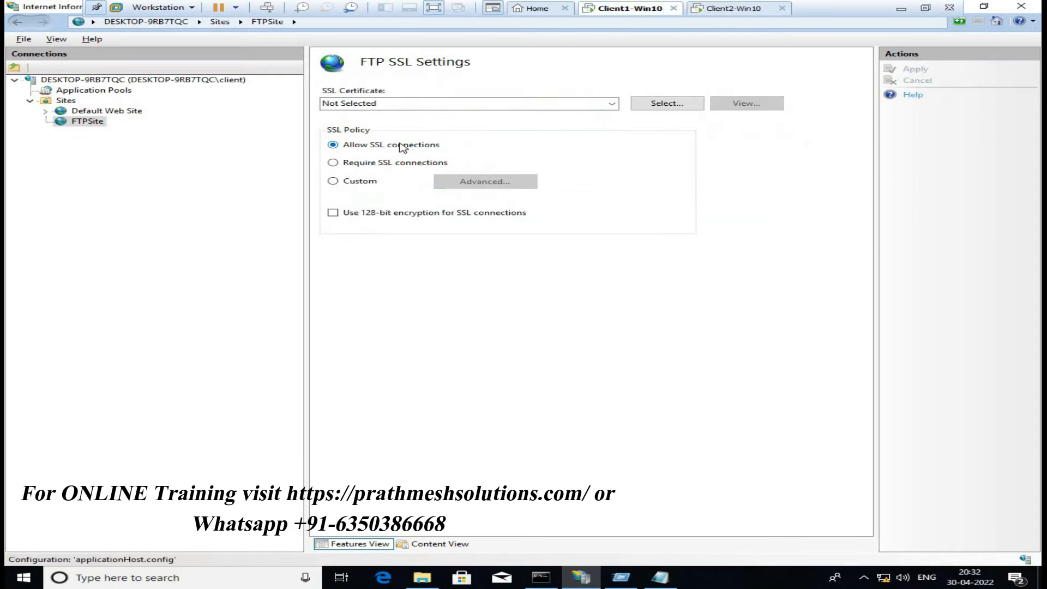